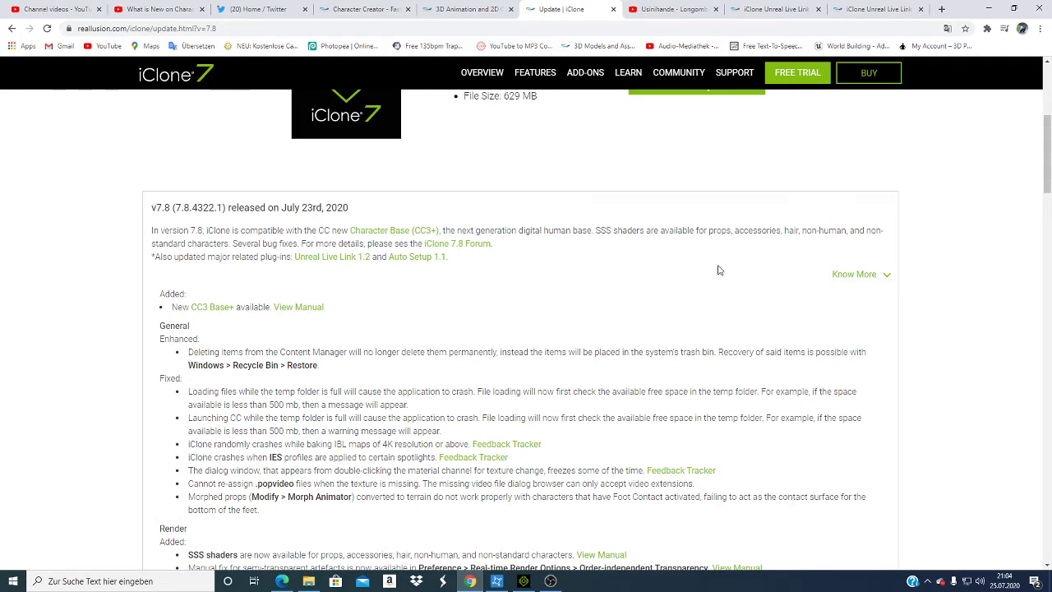
Switch from the release notes page to iClone and frame the avatar's whole body in the viewport.
scroll(493, 255, down, 2)
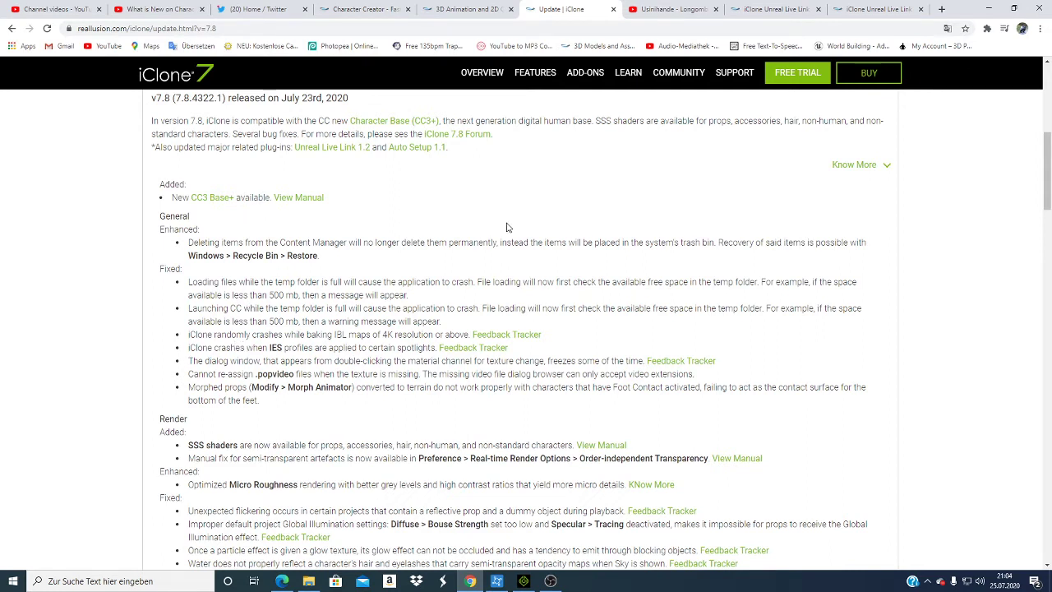
click(987, 8)
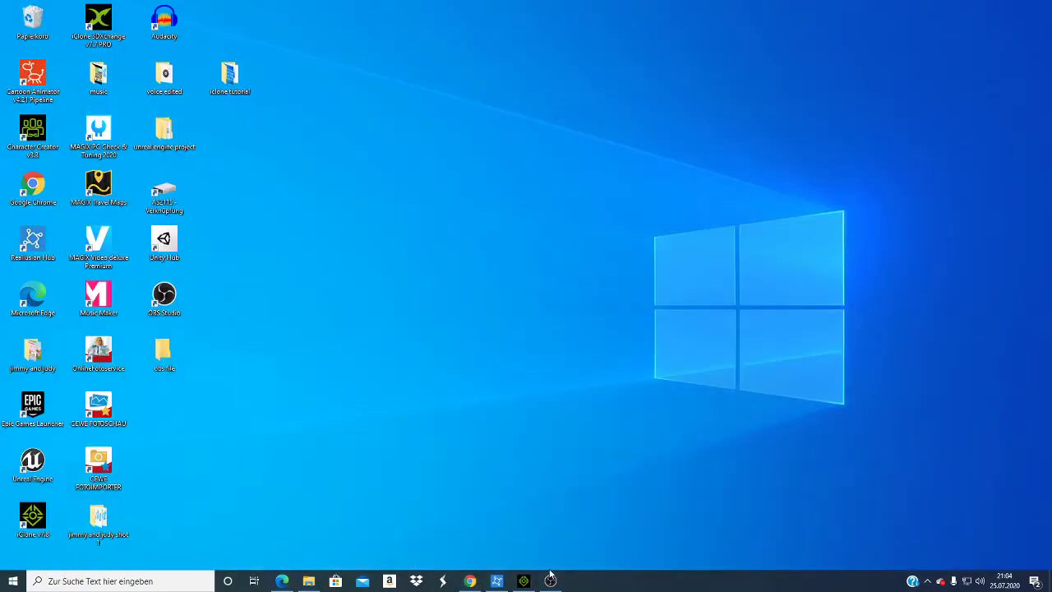
click(524, 580)
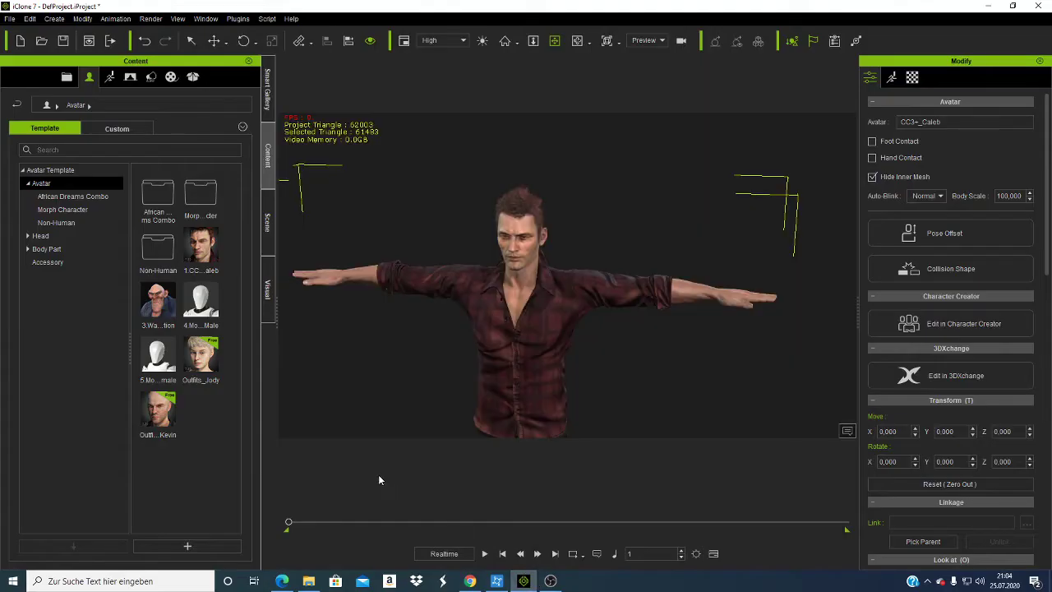
scroll(531, 297, down, 2)
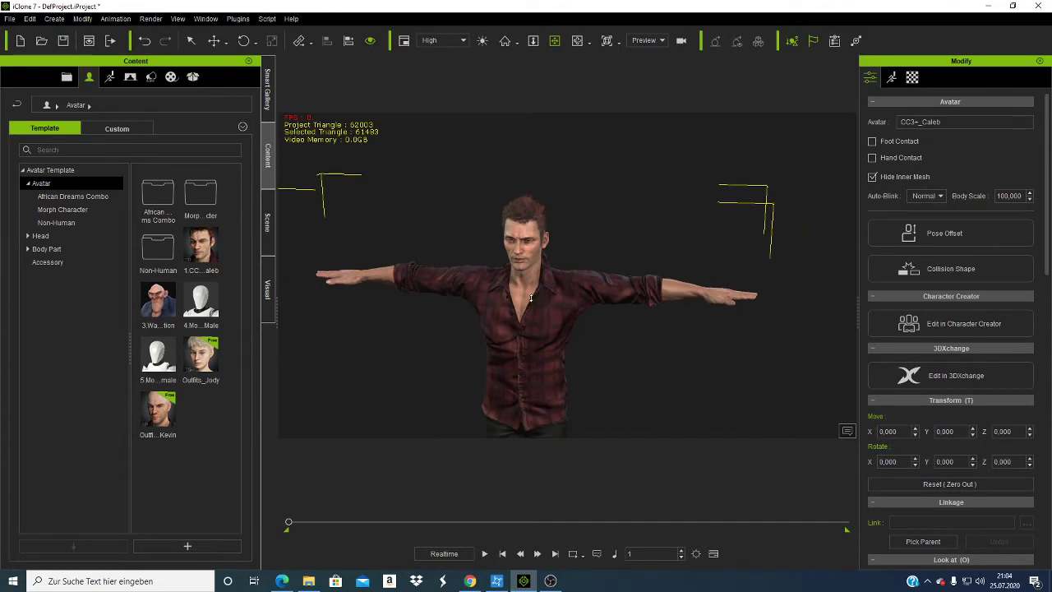
scroll(531, 298, down, 2)
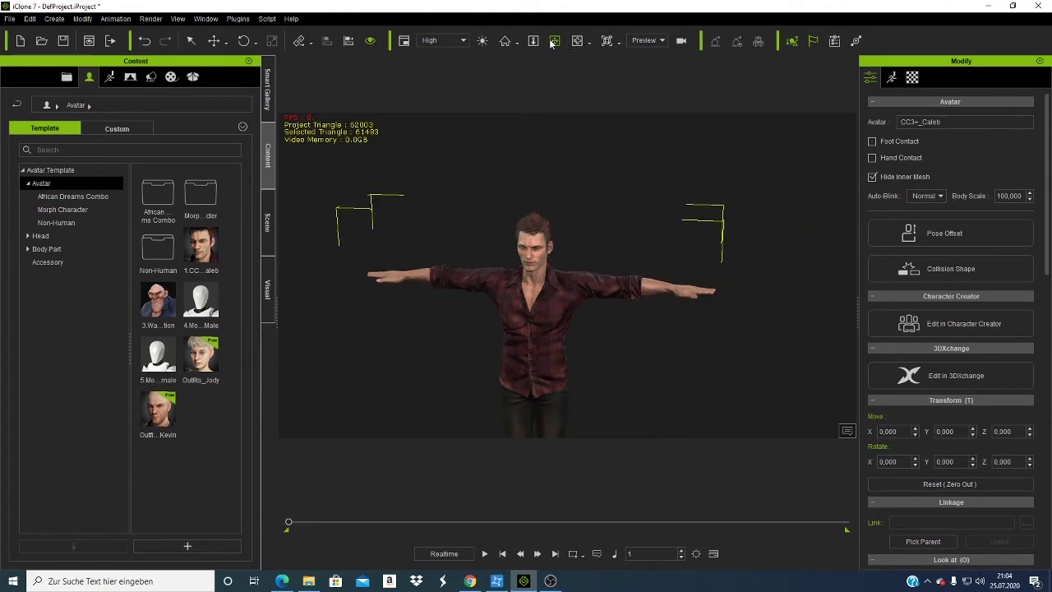
click(555, 40)
drag(550, 321, 549, 243)
scroll(549, 243, down, 1)
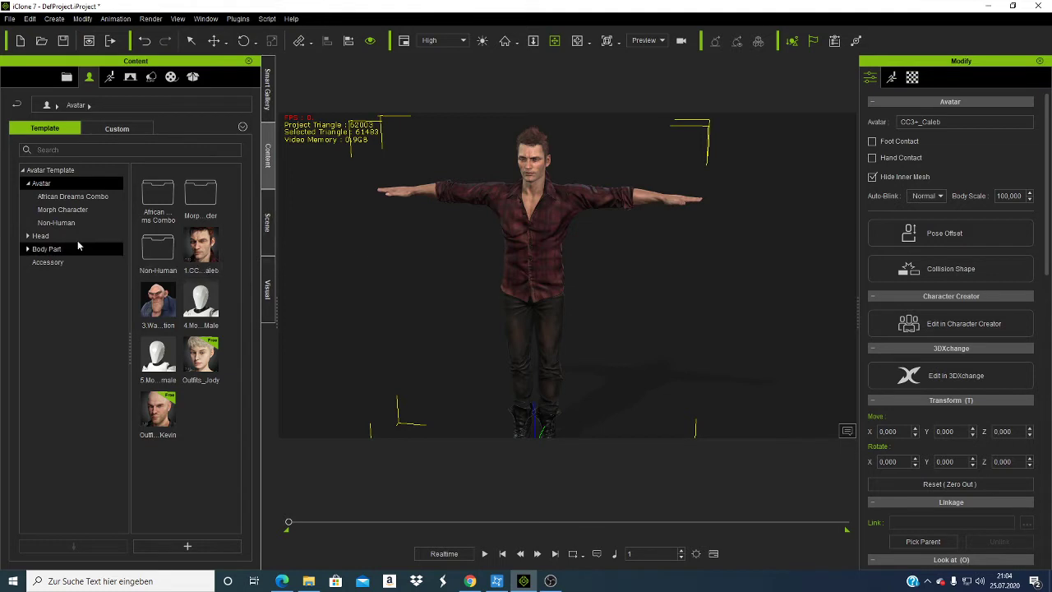
Browse the Motion templates in the animation library, examining the subfolders of 01_iClone7 Motion.
click(110, 78)
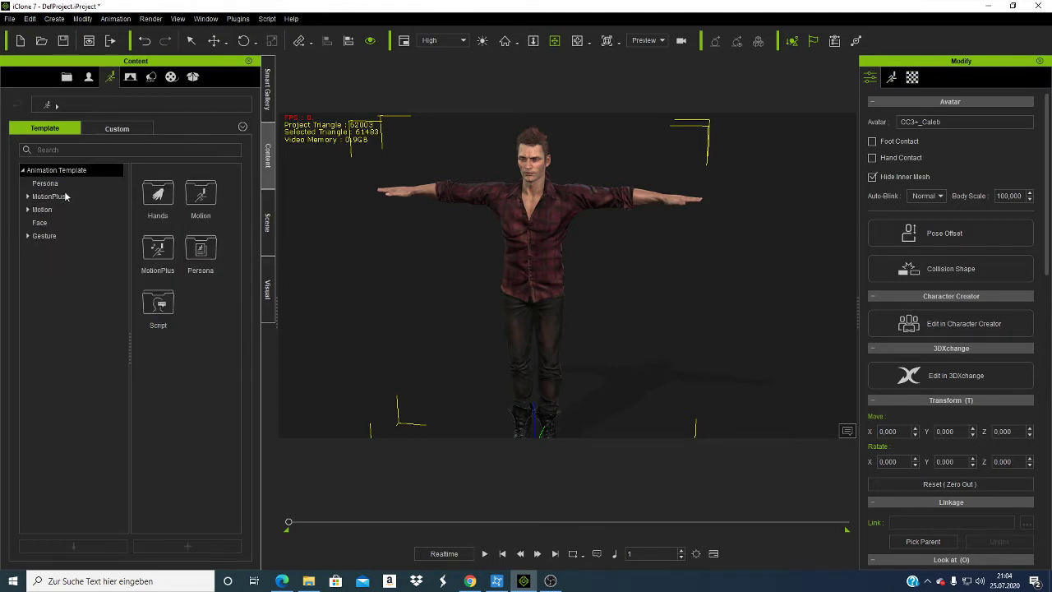
double_click(198, 207)
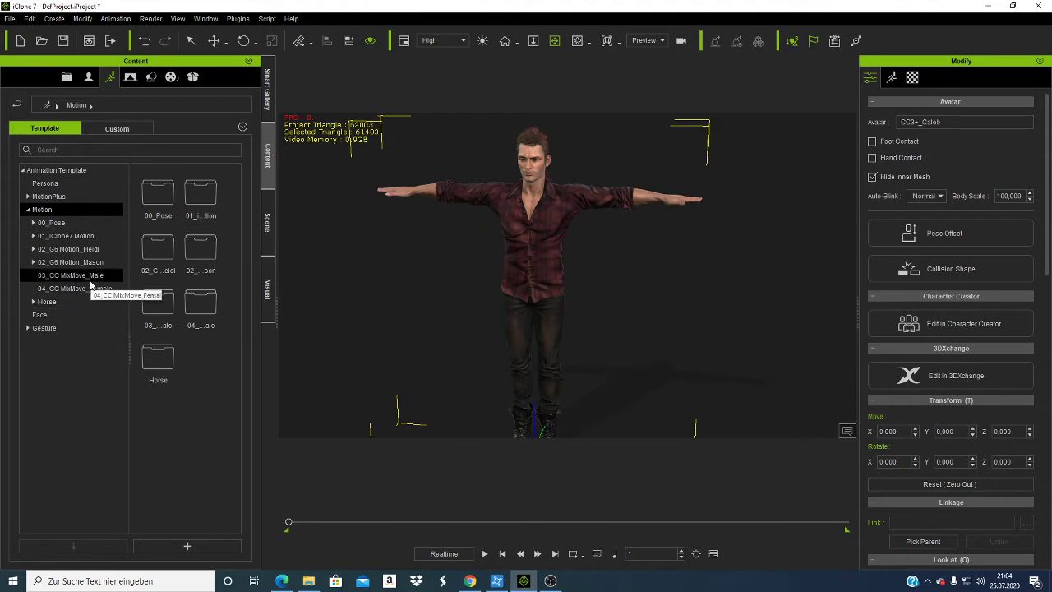
double_click(200, 210)
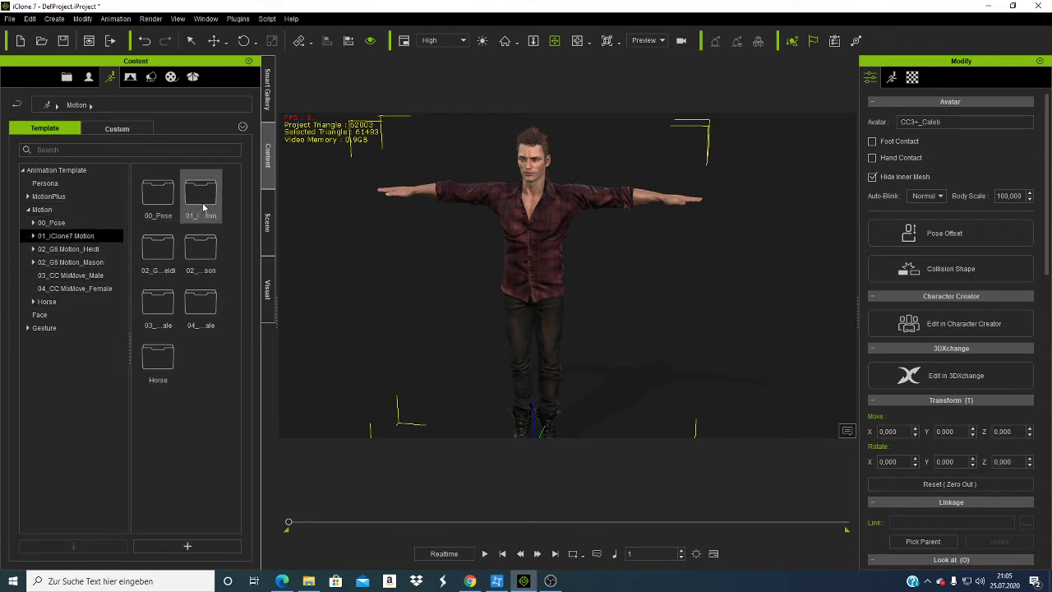
click(204, 209)
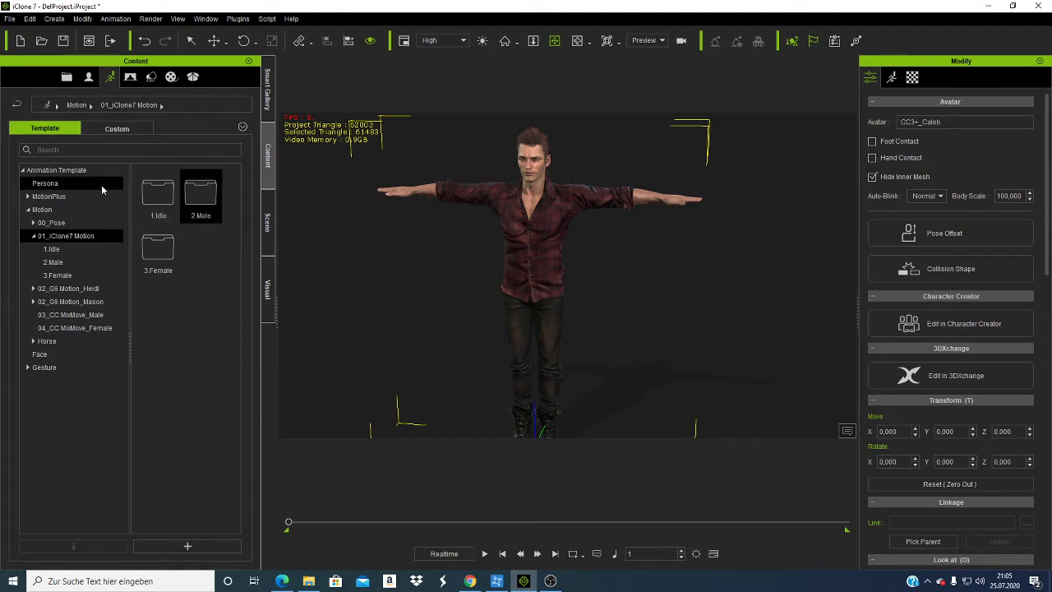
click(16, 109)
Apply the second walk loop motion from the Move folder of 02_G6 Motion_Mason to the avatar.
double_click(198, 259)
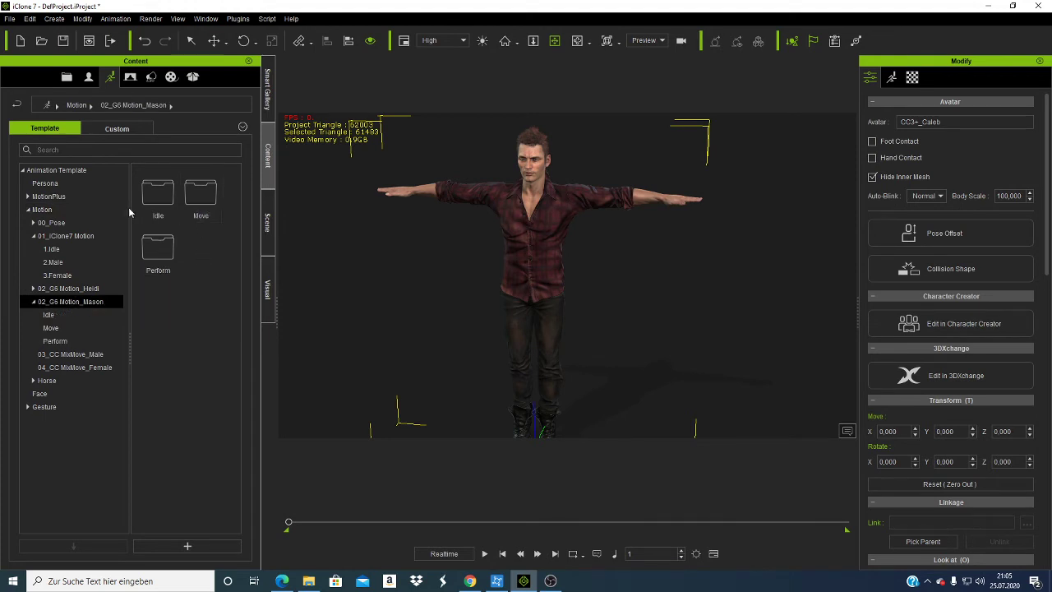
double_click(157, 195)
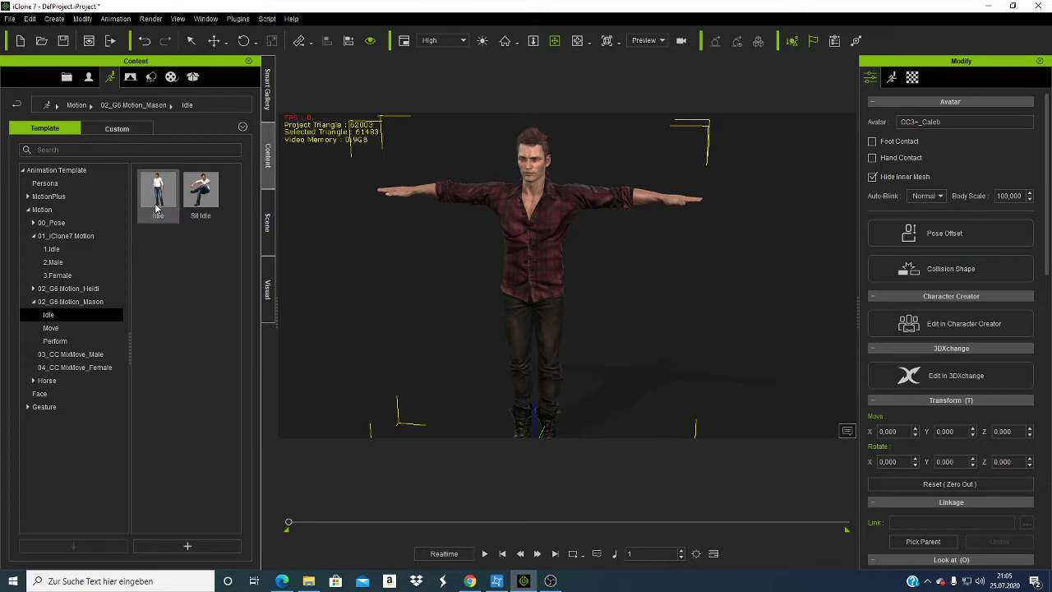
click(17, 104)
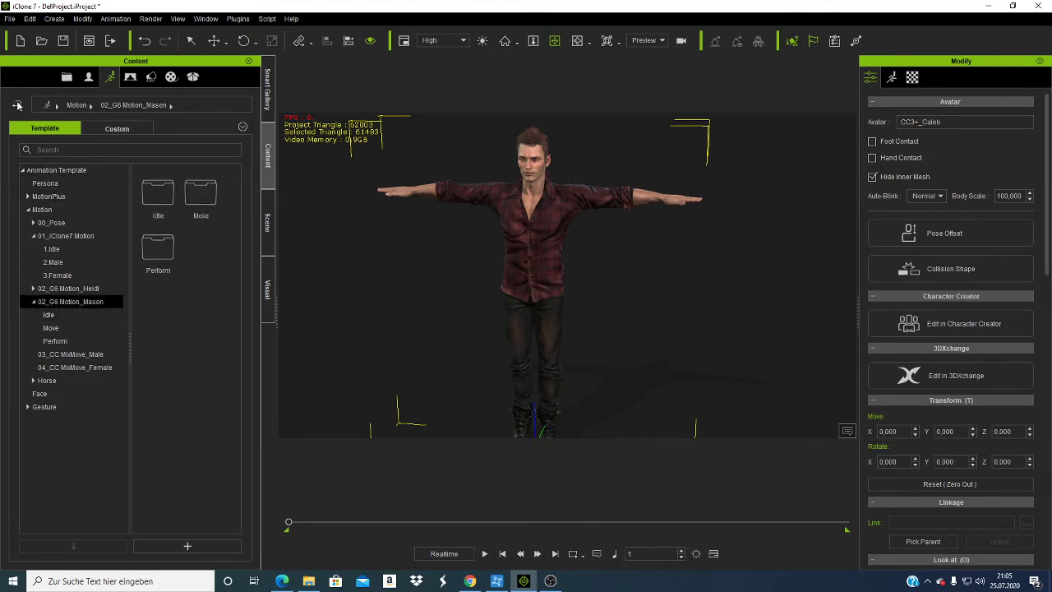
double_click(203, 195)
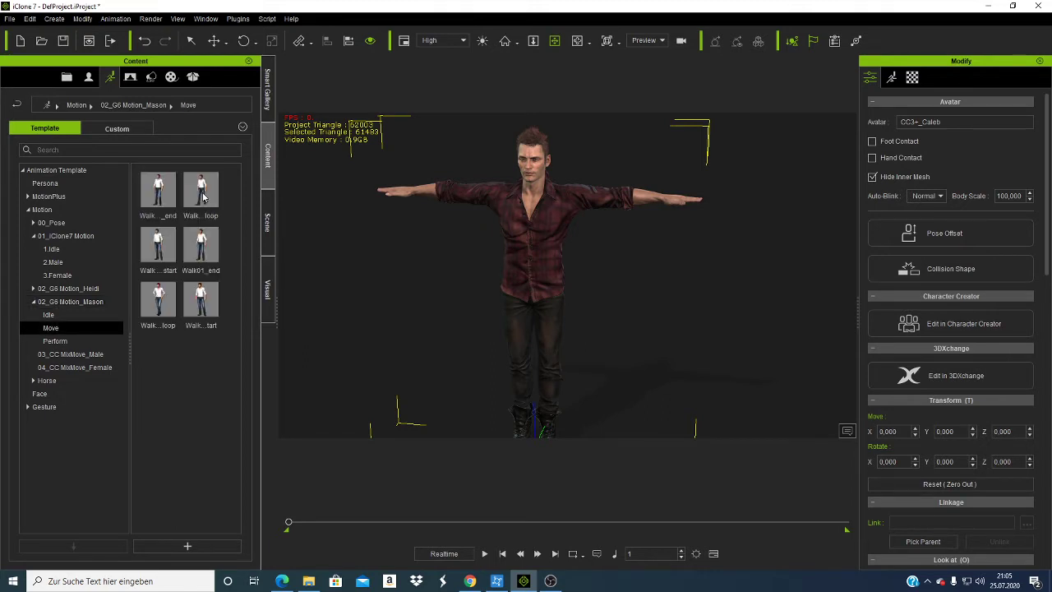
mouse_move(218, 228)
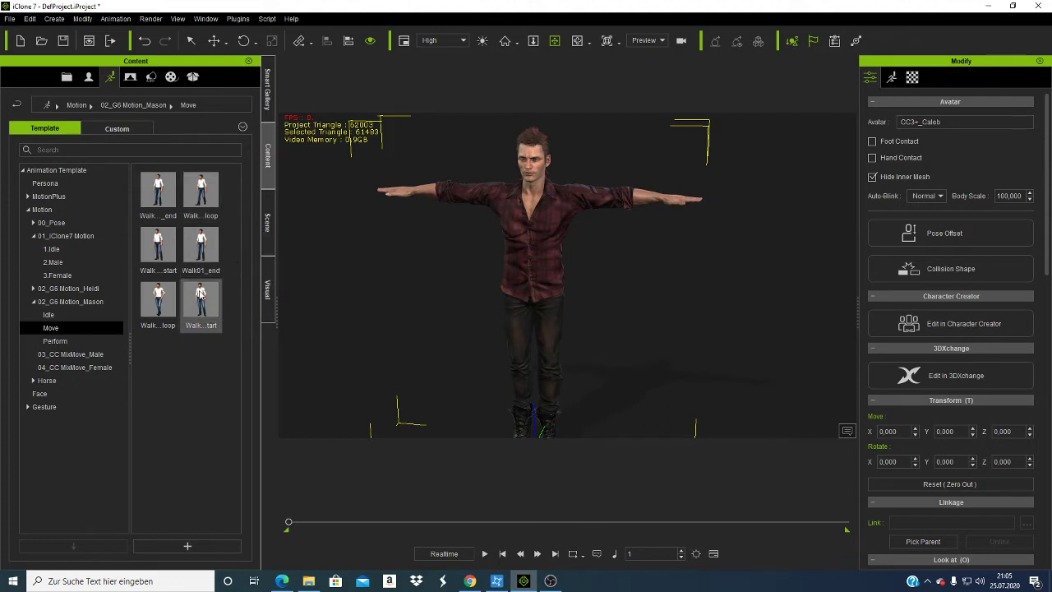
double_click(170, 312)
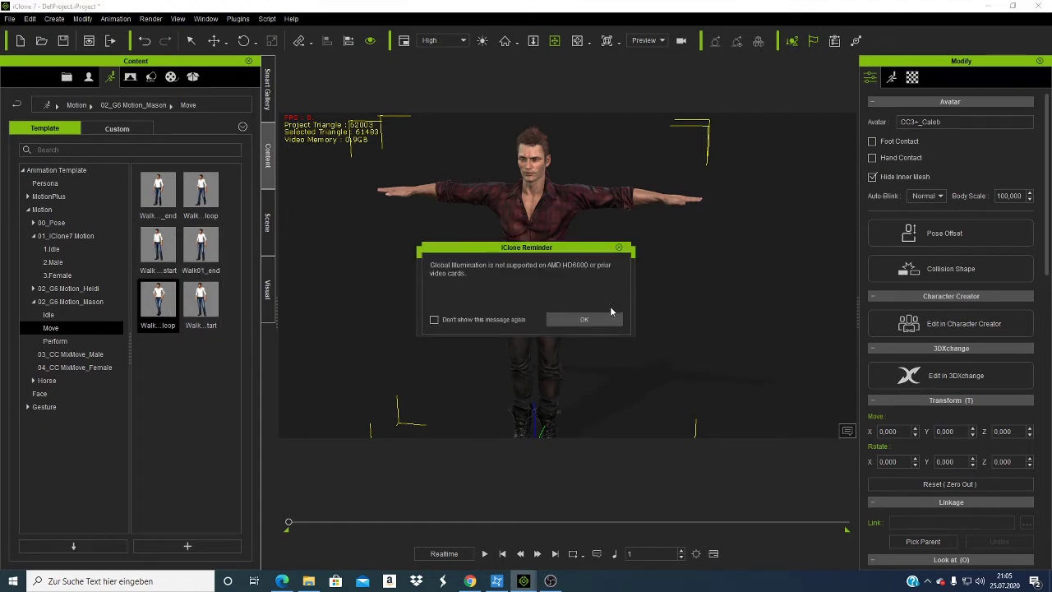
click(602, 326)
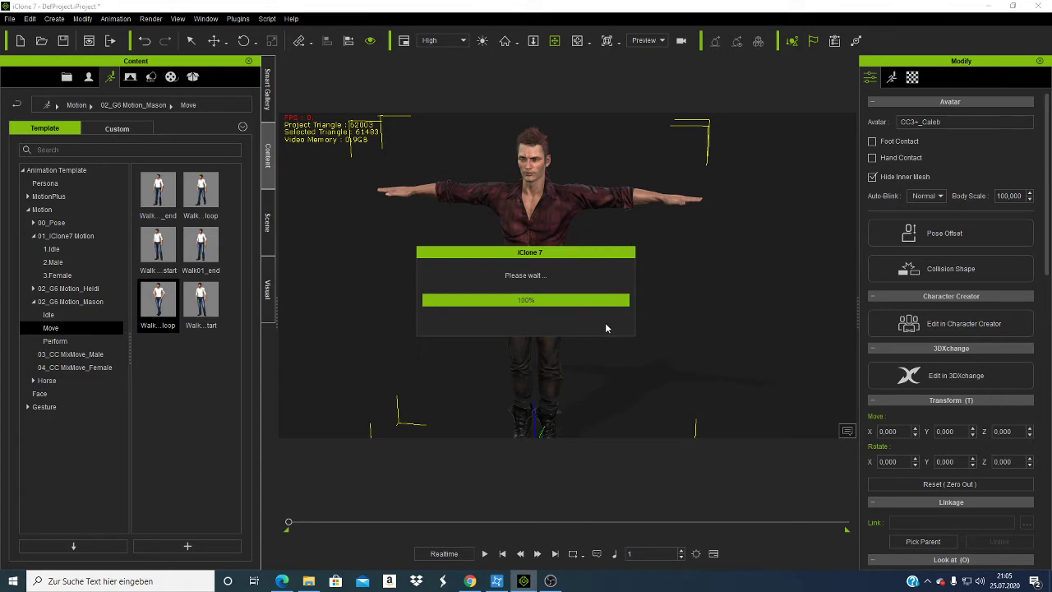
Play the avatar's walk motion twice from the start and return the timeline to frame 1.
click(488, 555)
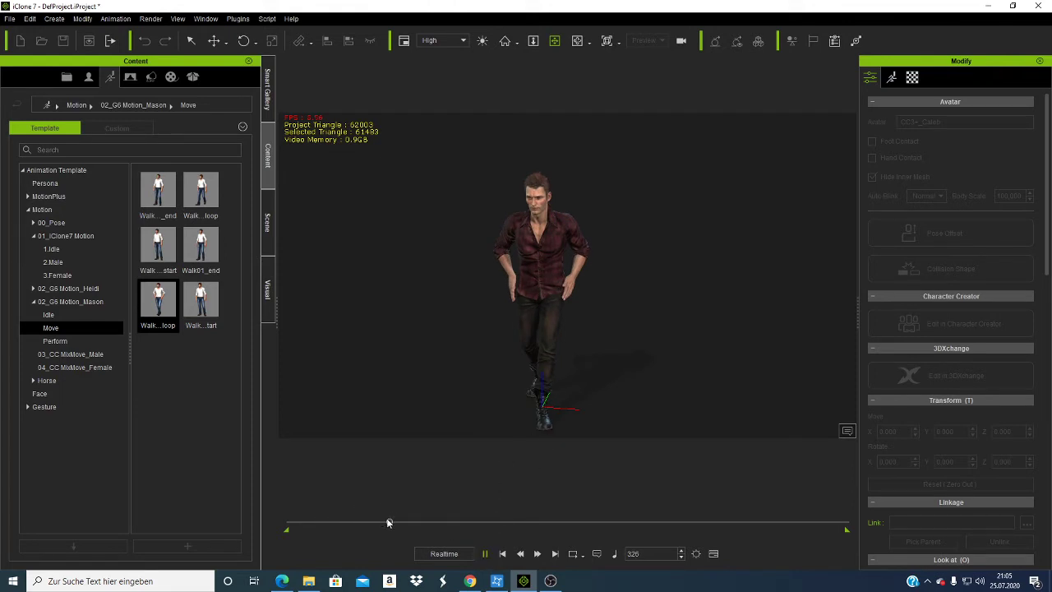
click(288, 523)
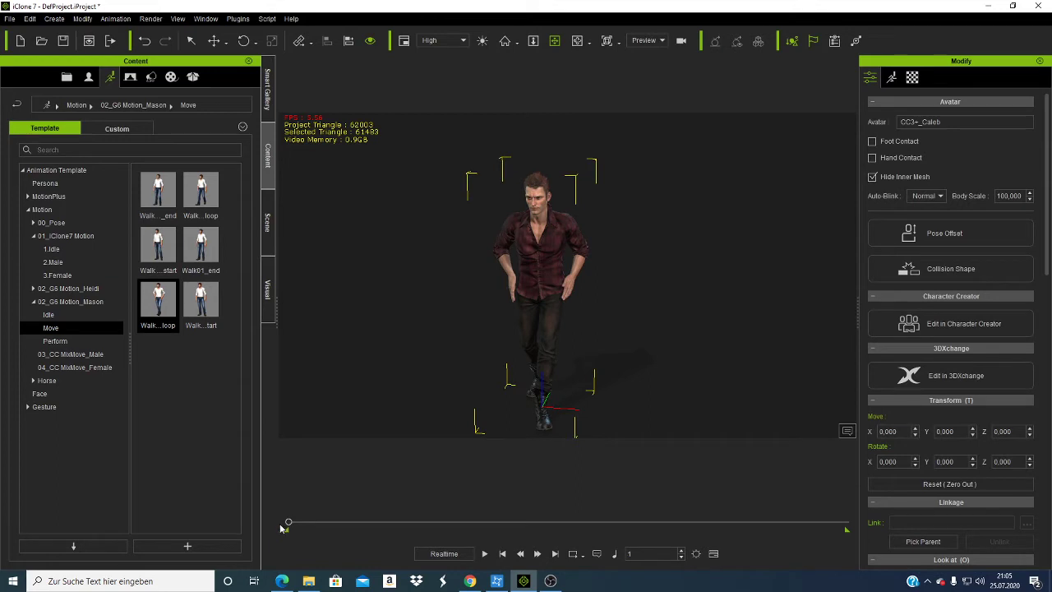
click(485, 555)
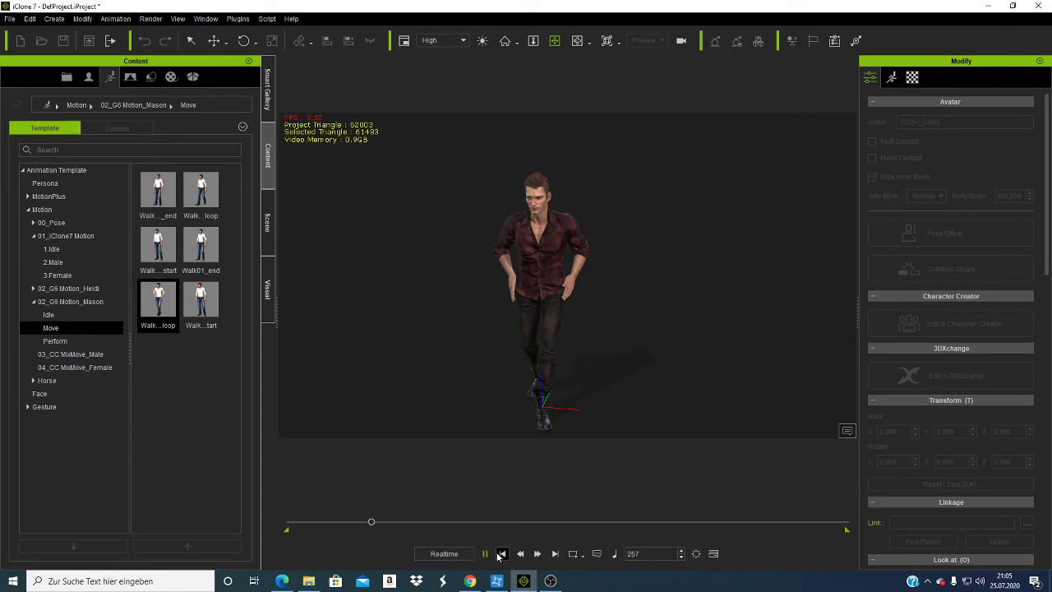
click(501, 554)
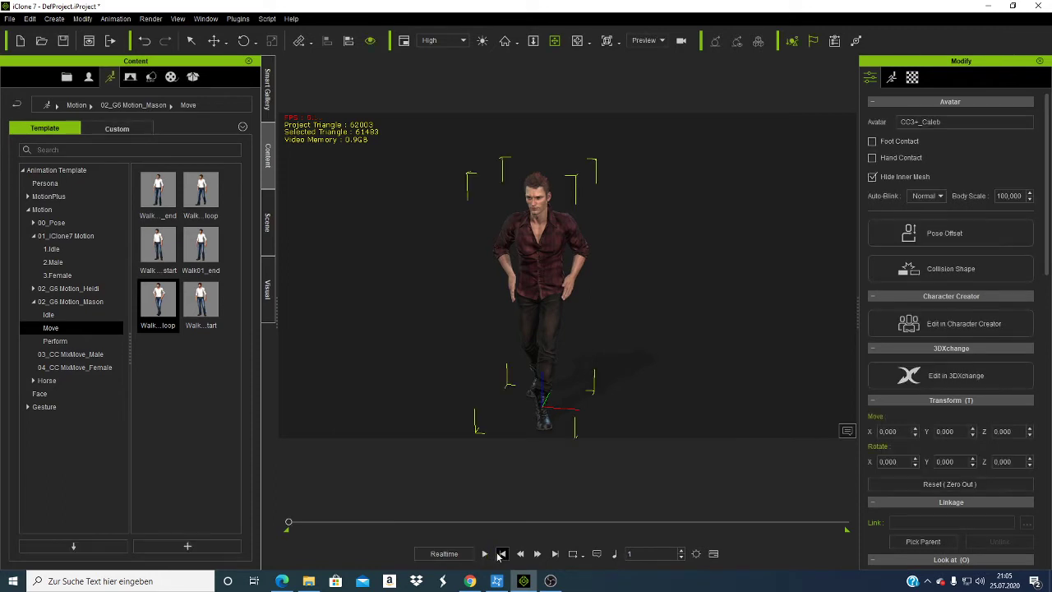
right_click(532, 266)
click(584, 424)
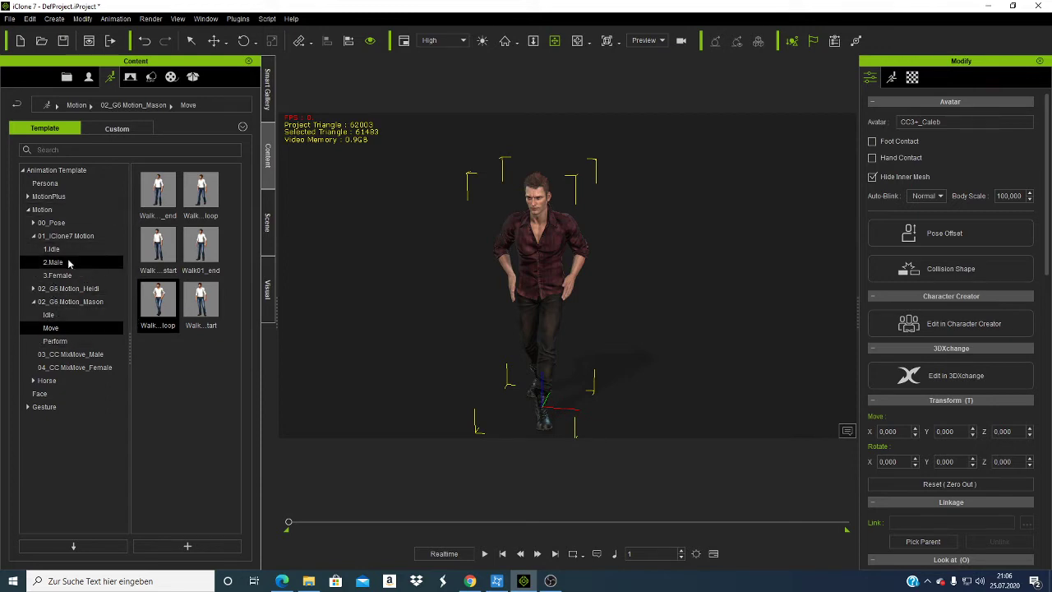
Look through the motion clips available in the 03_CC MixMove_Male folder.
click(83, 359)
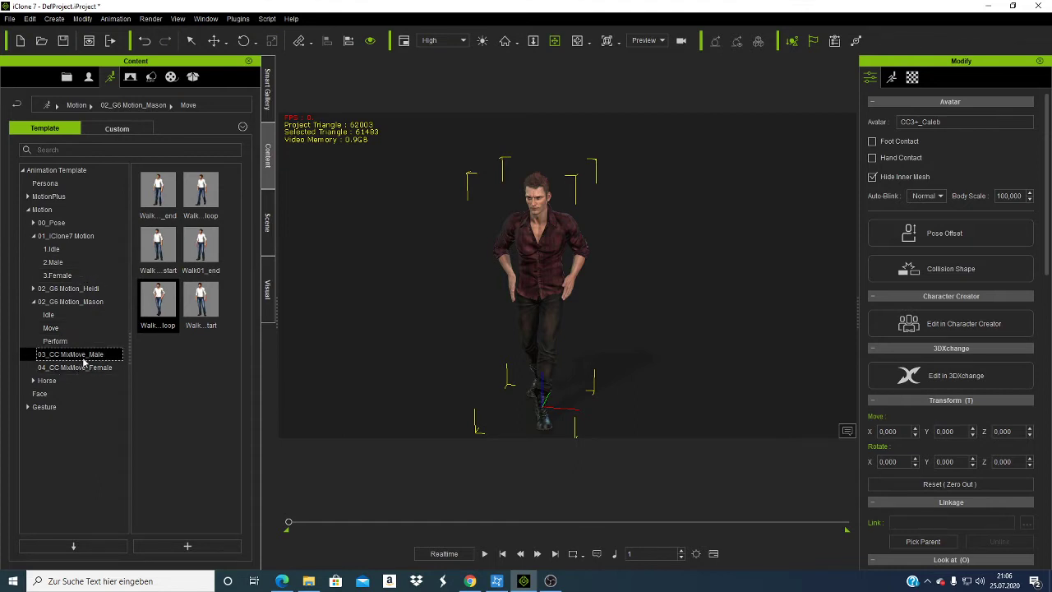
scroll(190, 283, down, 3)
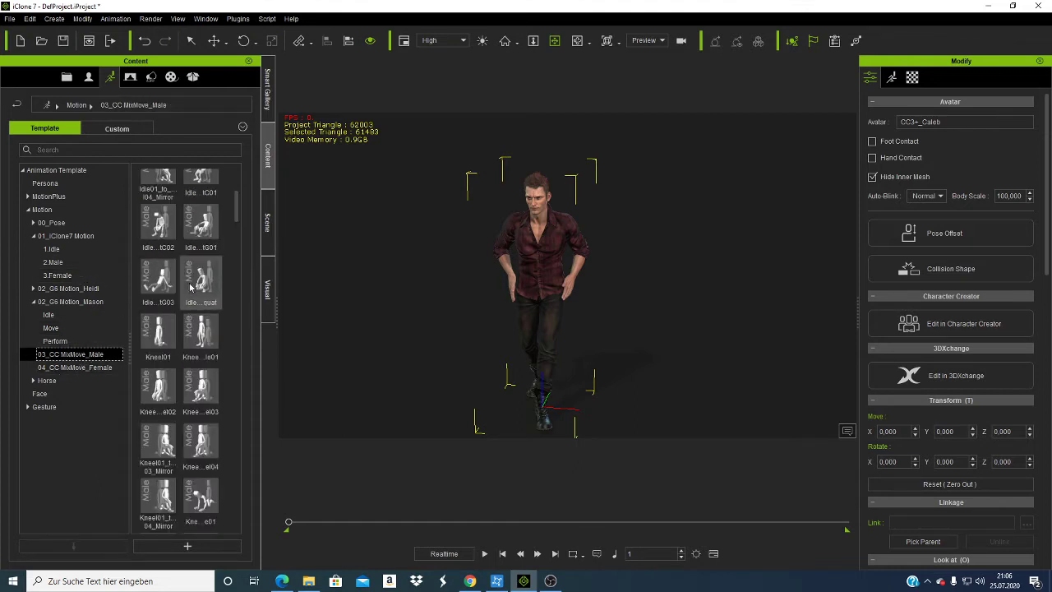
scroll(190, 300, down, 10)
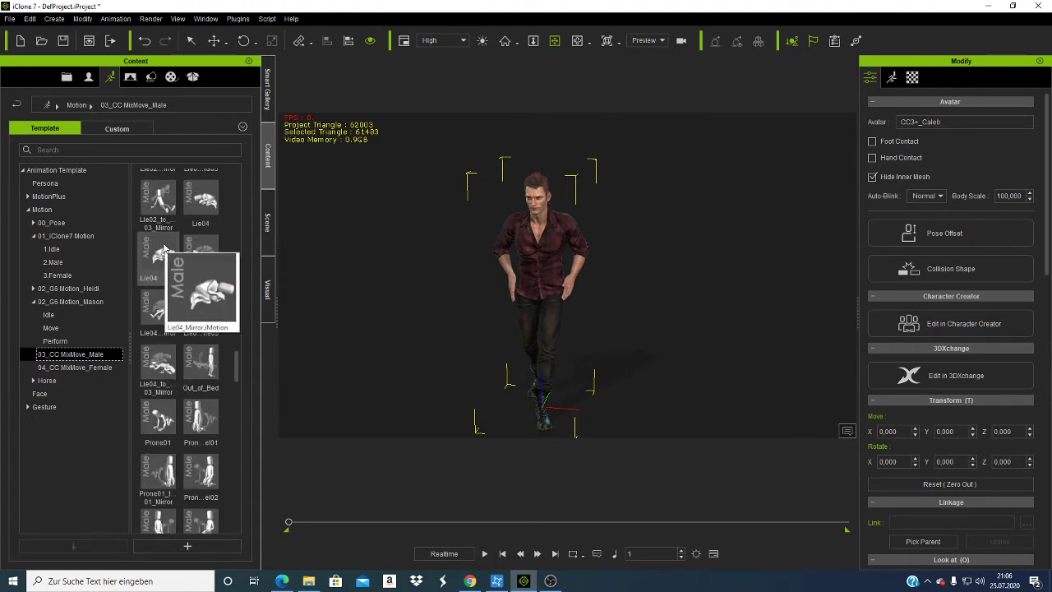
scroll(165, 248, up, 5)
scroll(166, 249, up, 4)
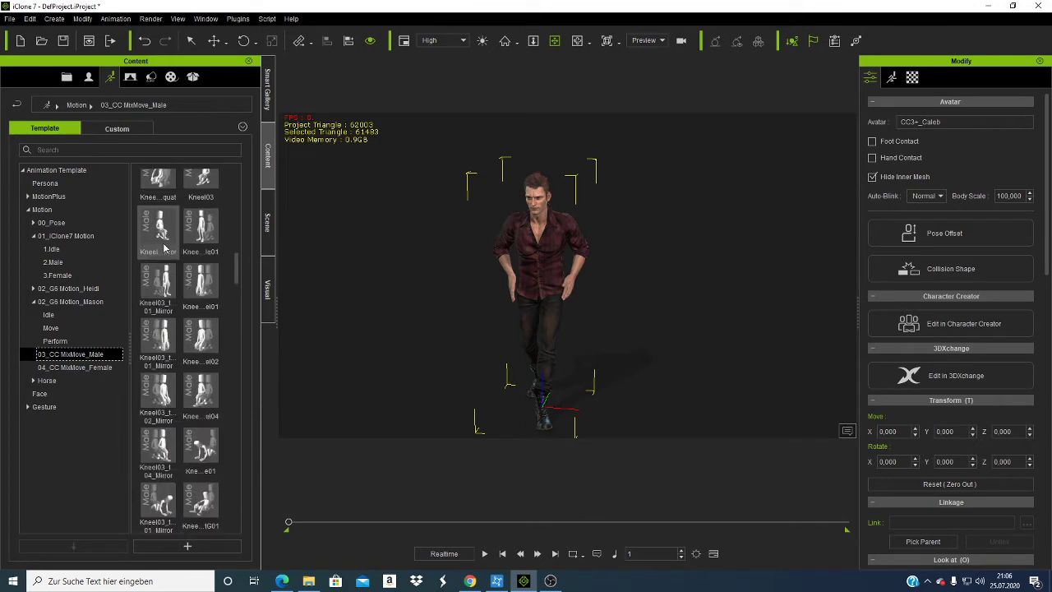
click(78, 367)
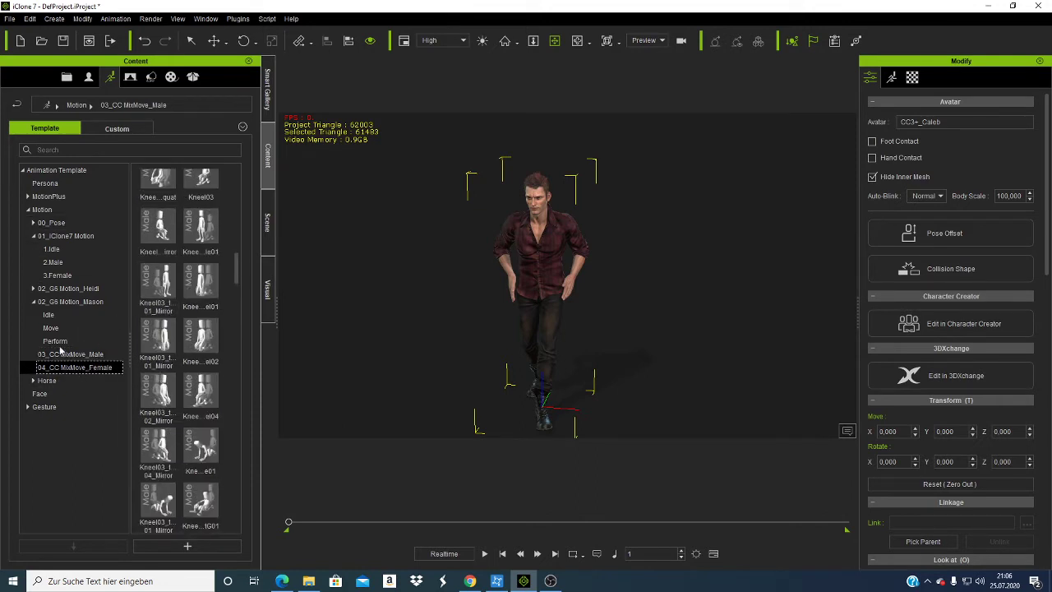
Apply the Sit talk motion from the Perform folder of 02_G6 Motion_Mason to the avatar and play it back.
click(64, 341)
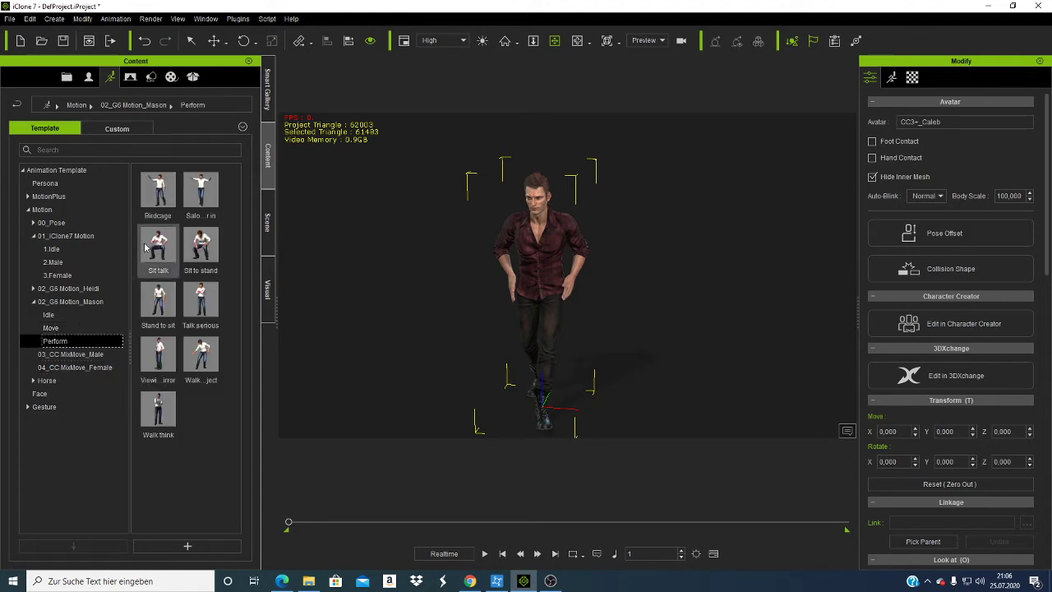
mouse_move(195, 200)
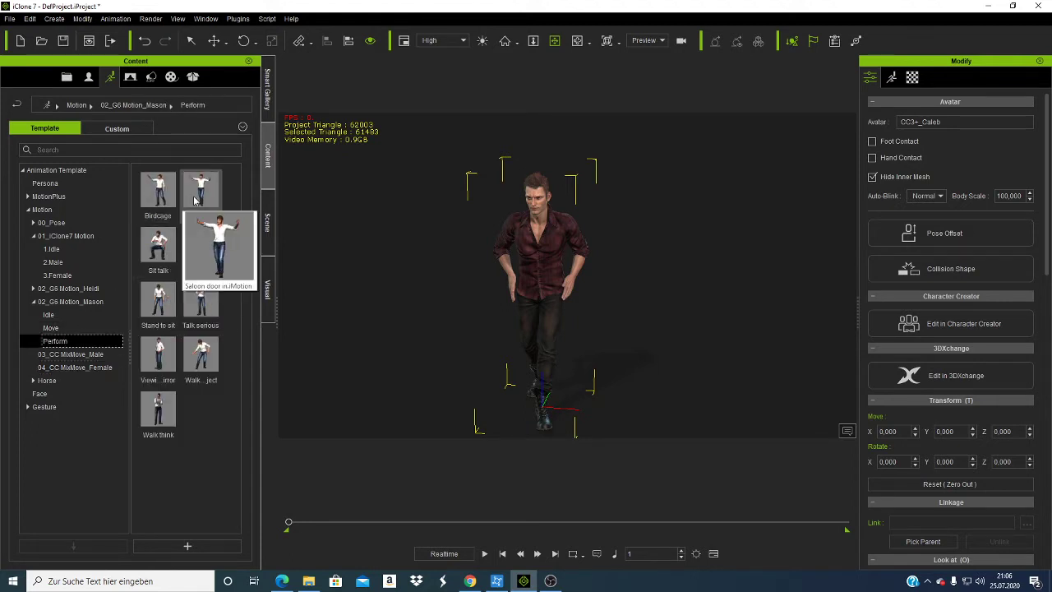
mouse_move(219, 300)
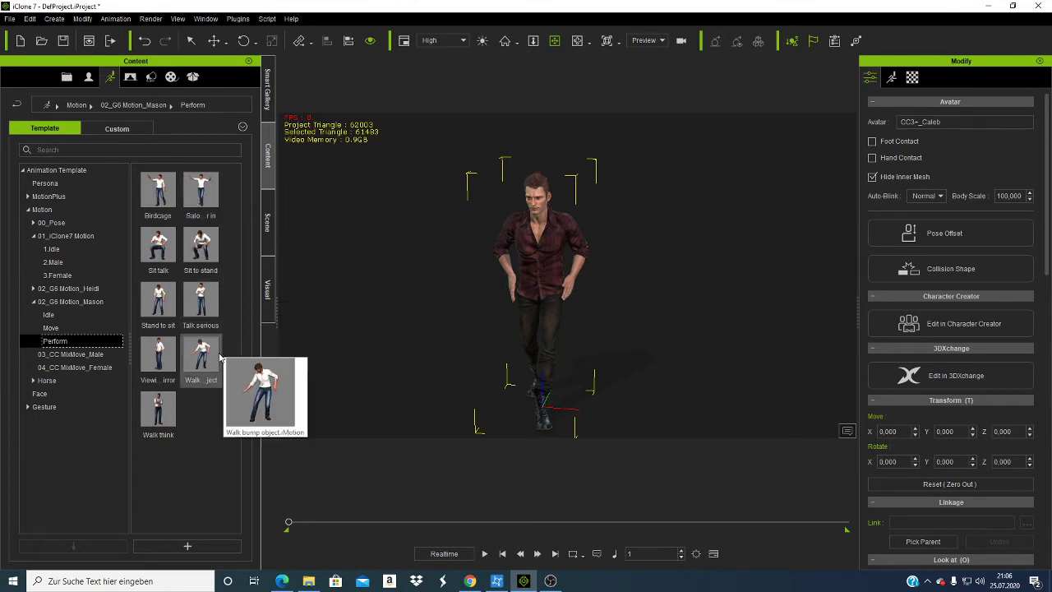
mouse_move(165, 366)
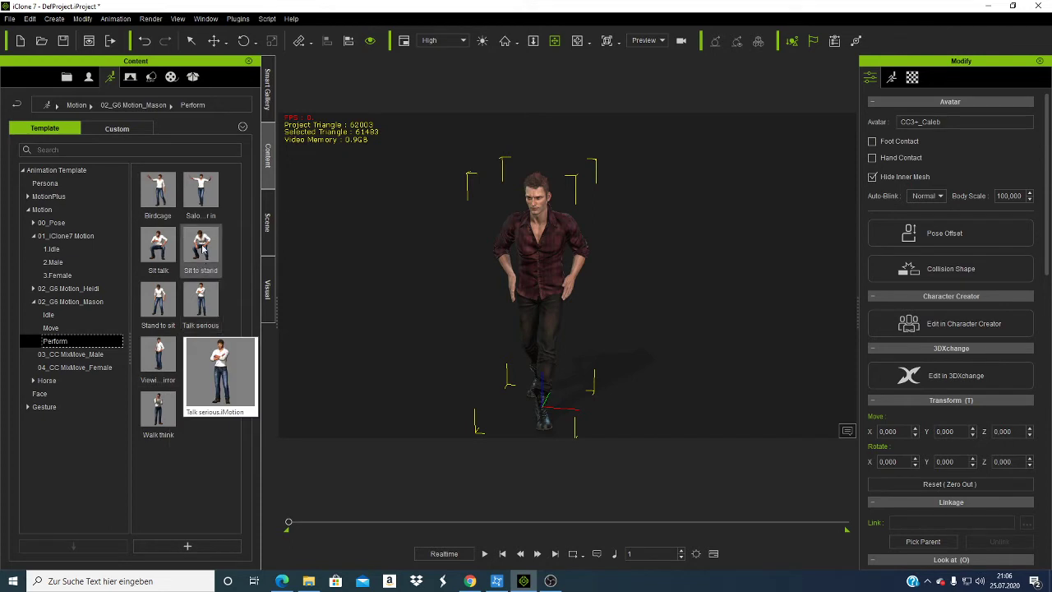
mouse_move(175, 263)
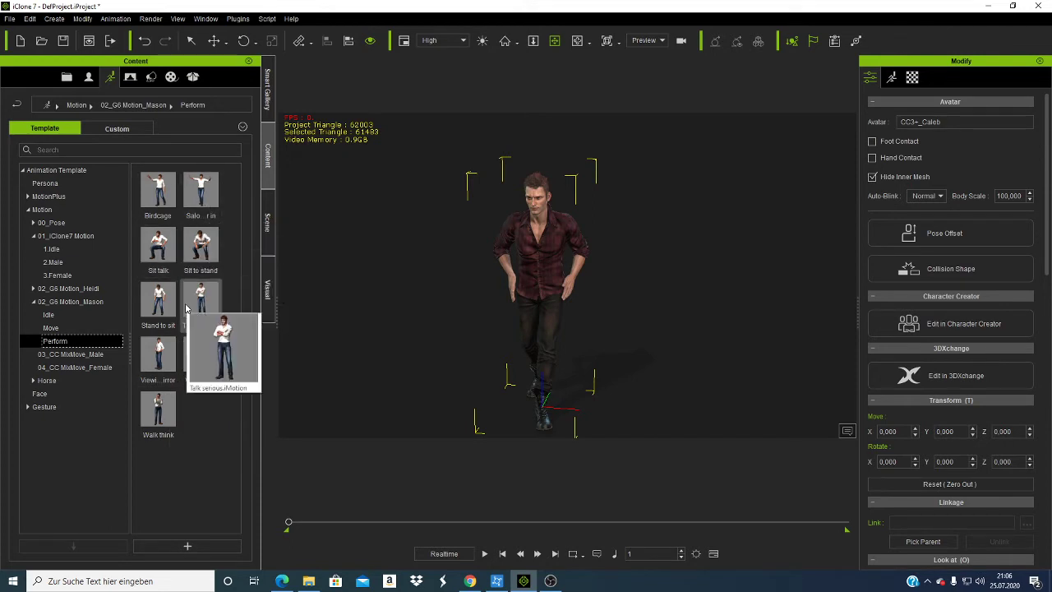
double_click(162, 247)
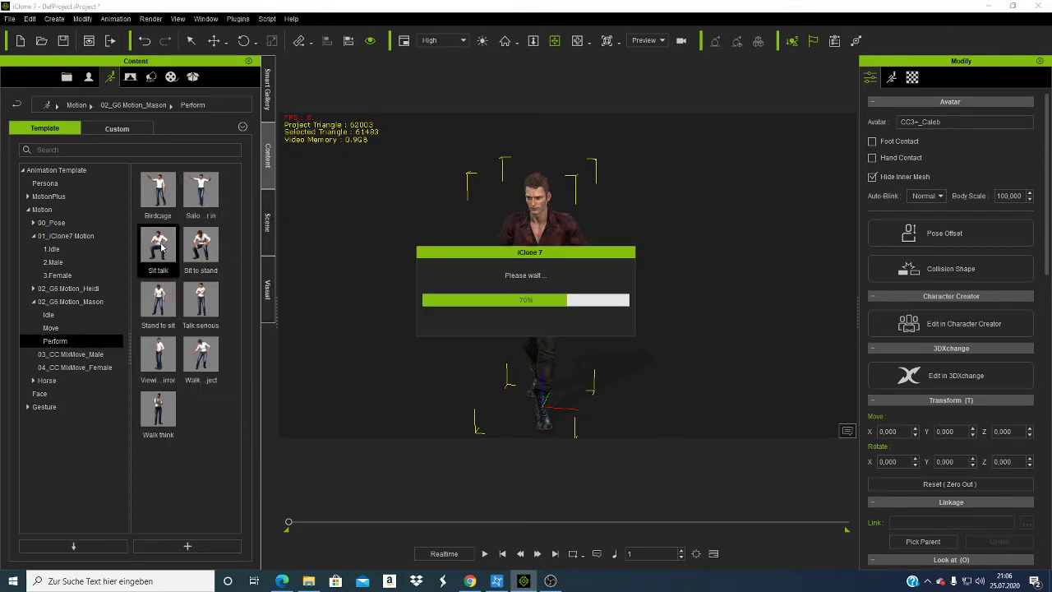
click(560, 325)
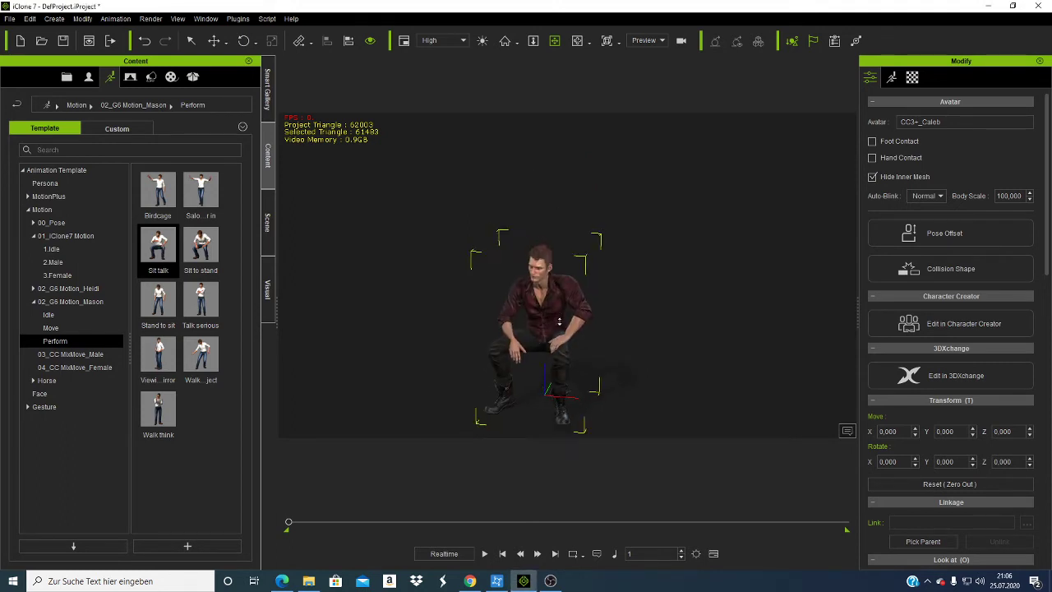
click(482, 553)
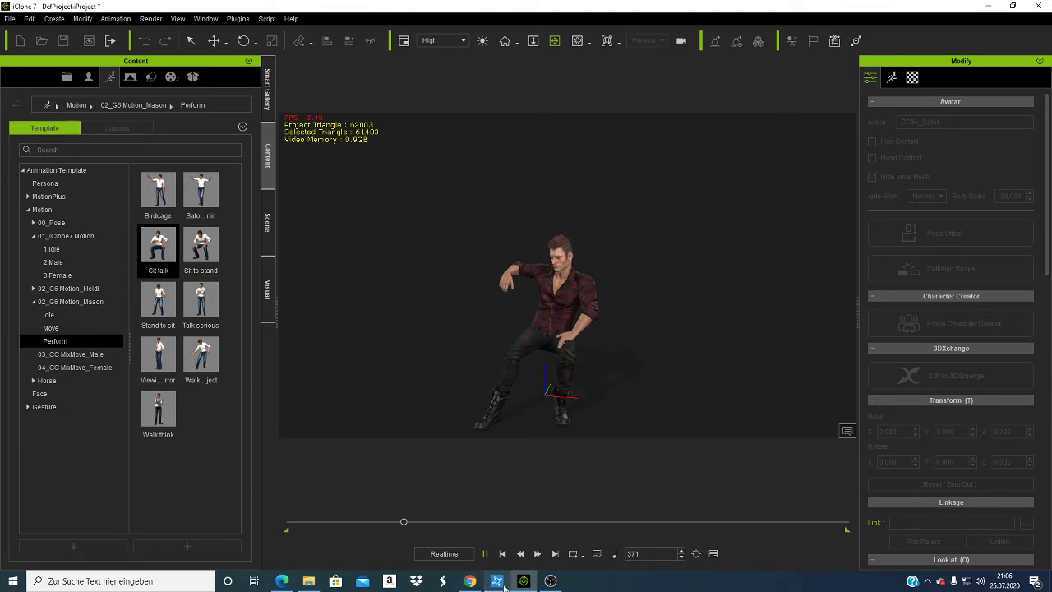
Stop the Sit talk playback, return the timeline to frame 1 and remove the avatar's object animation.
mouse_move(507, 582)
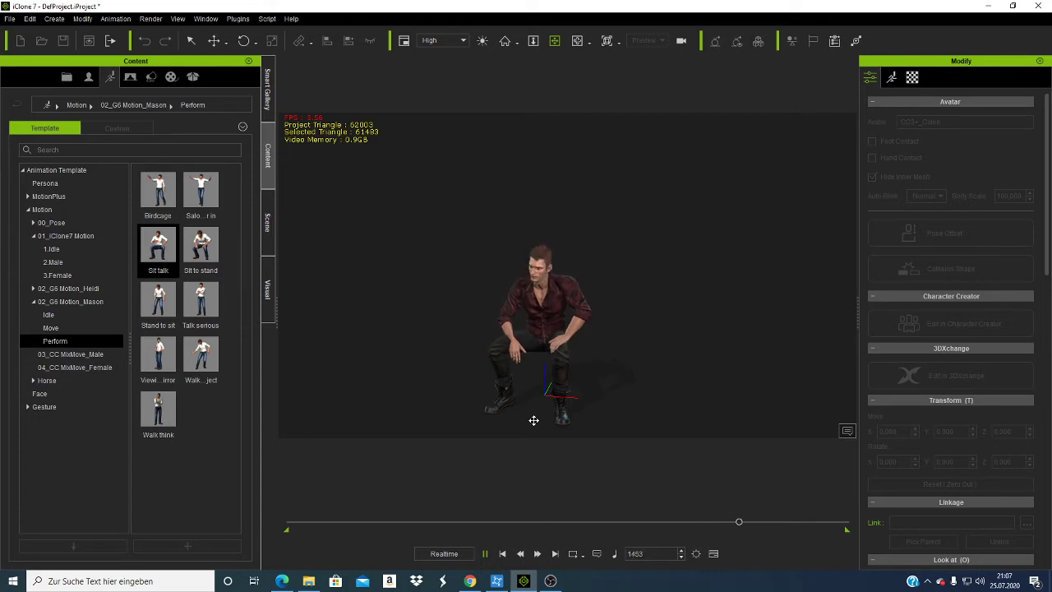
click(502, 554)
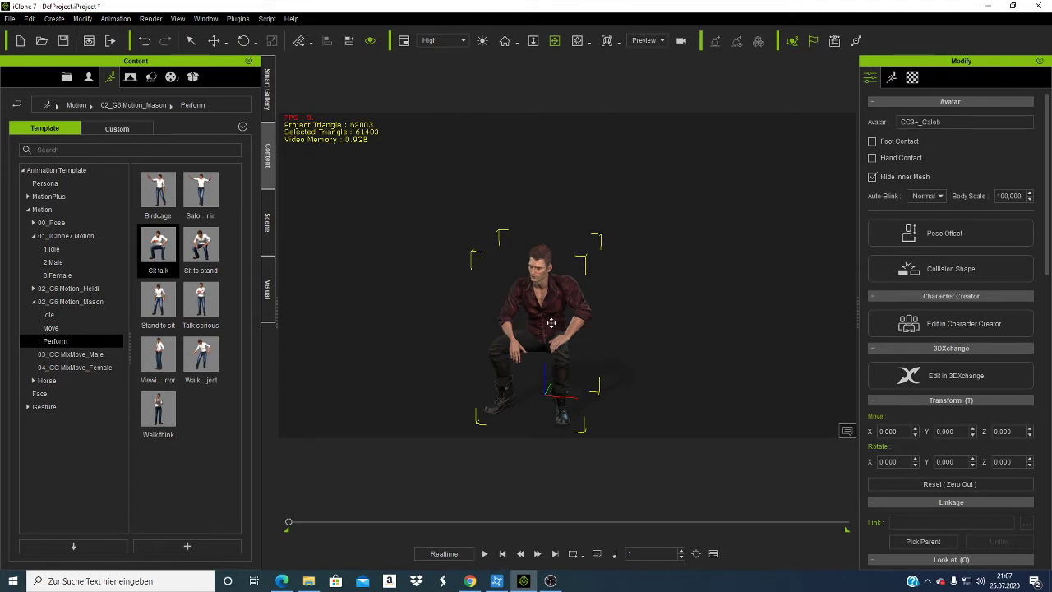
drag(554, 322, 548, 281)
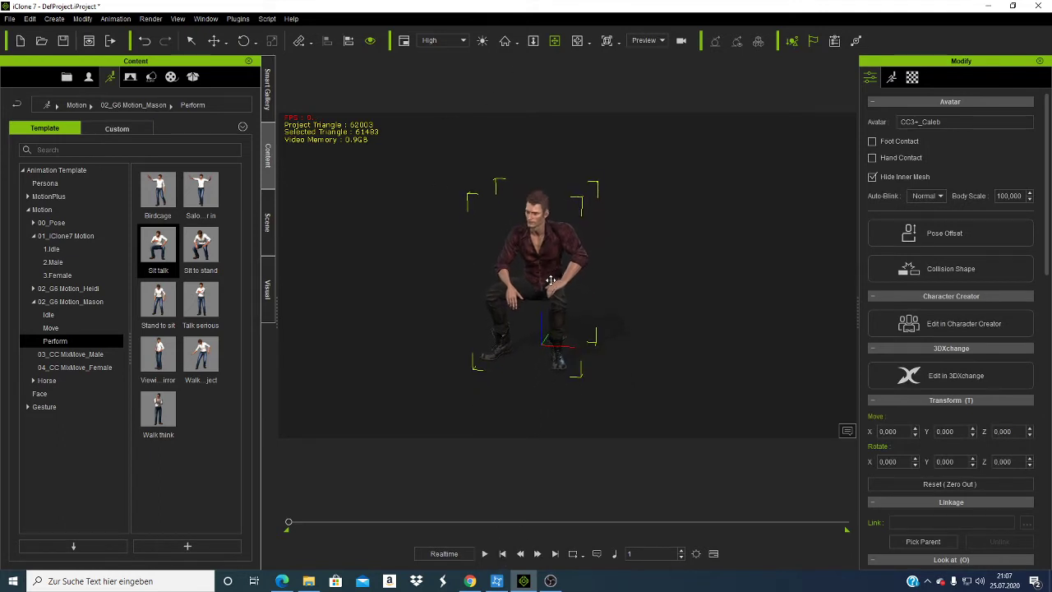
scroll(548, 281, up, 2)
scroll(548, 282, up, 2)
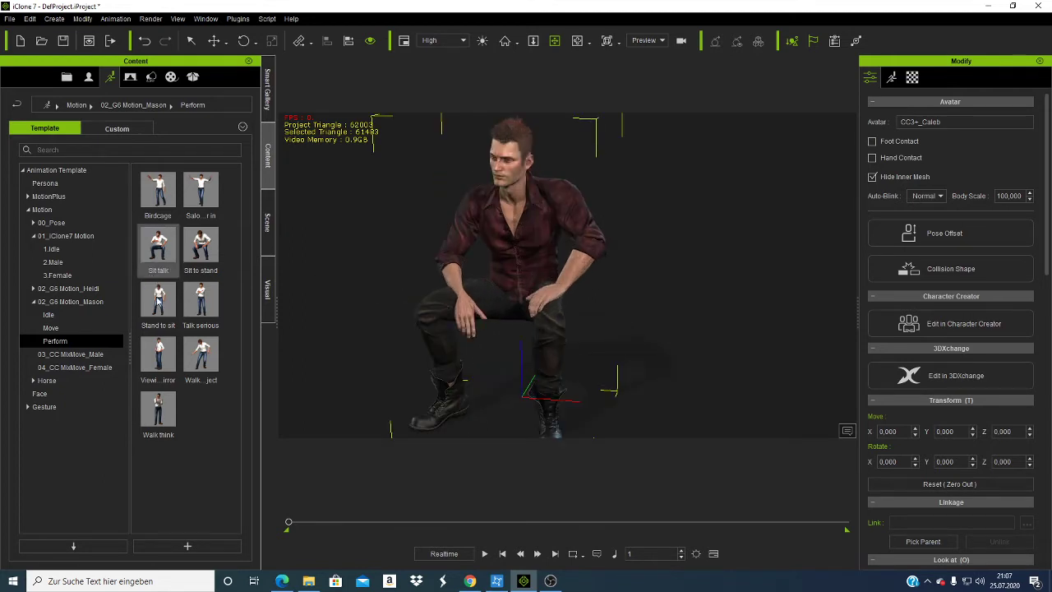
right_click(501, 233)
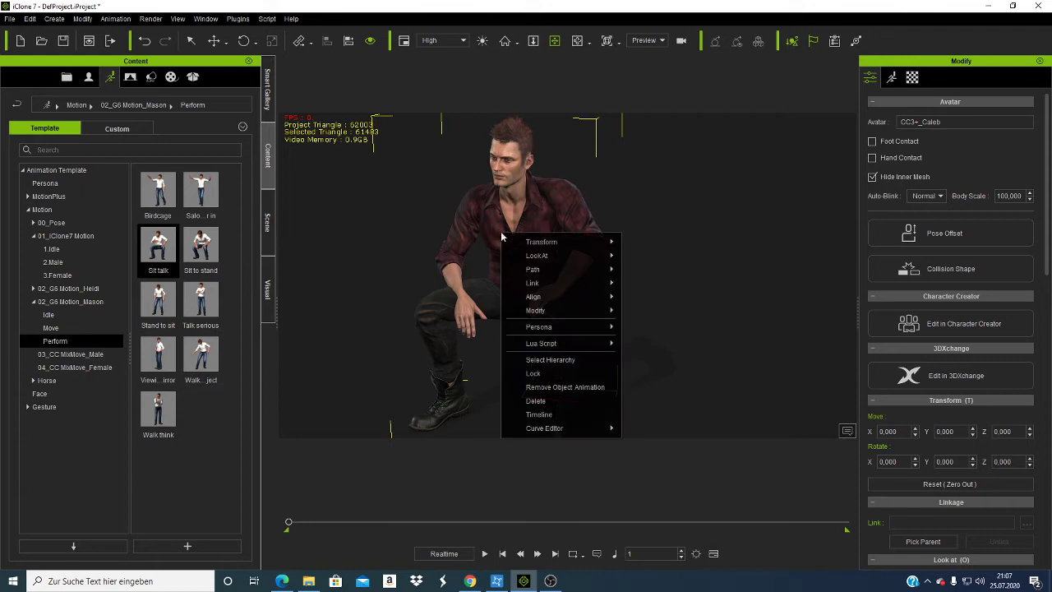
click(572, 390)
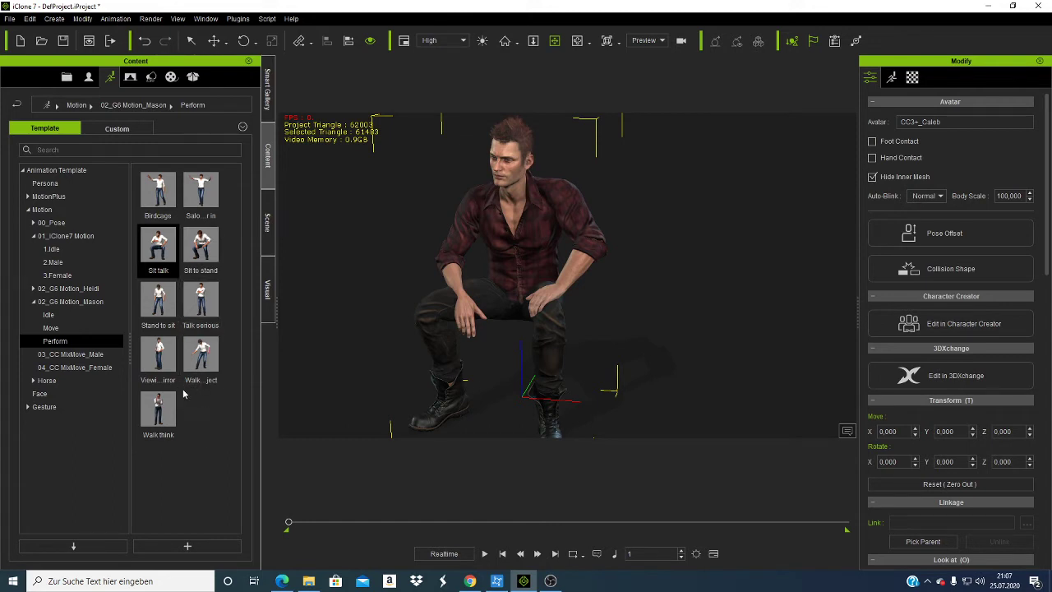
Apply the "Salo...r in" motion from the Perform folder of 02_G6 Motion_Mason, play it back and return to frame 1.
double_click(206, 204)
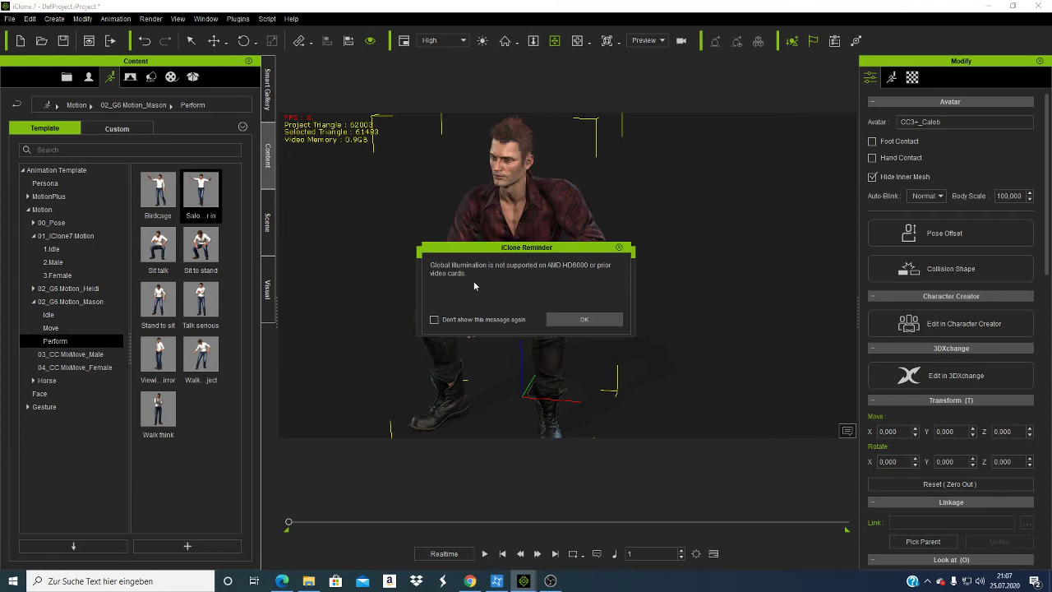
click(571, 319)
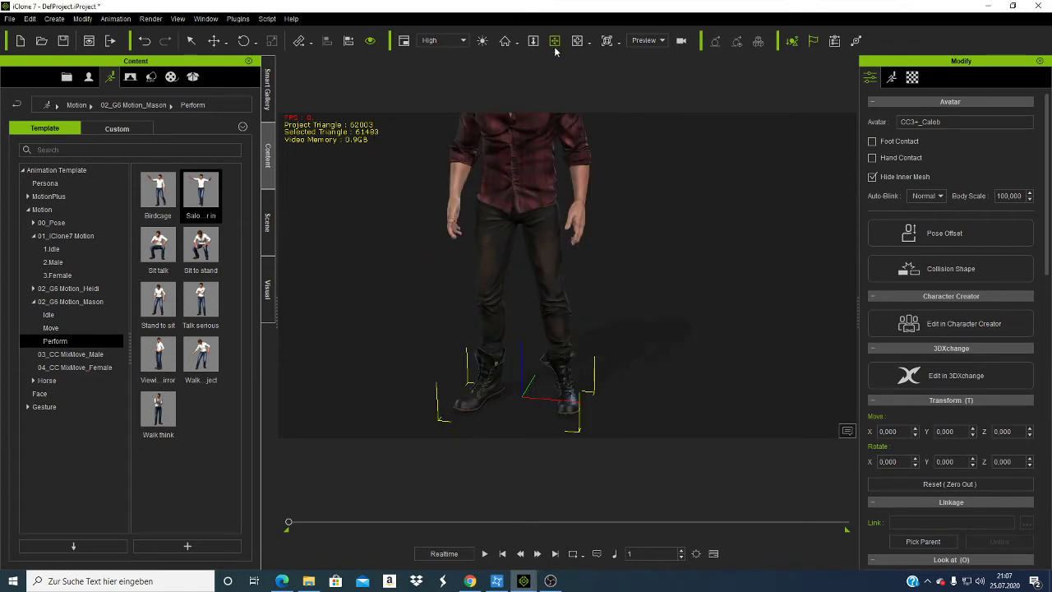
middle_drag(535, 222, 540, 257)
scroll(540, 257, down, 3)
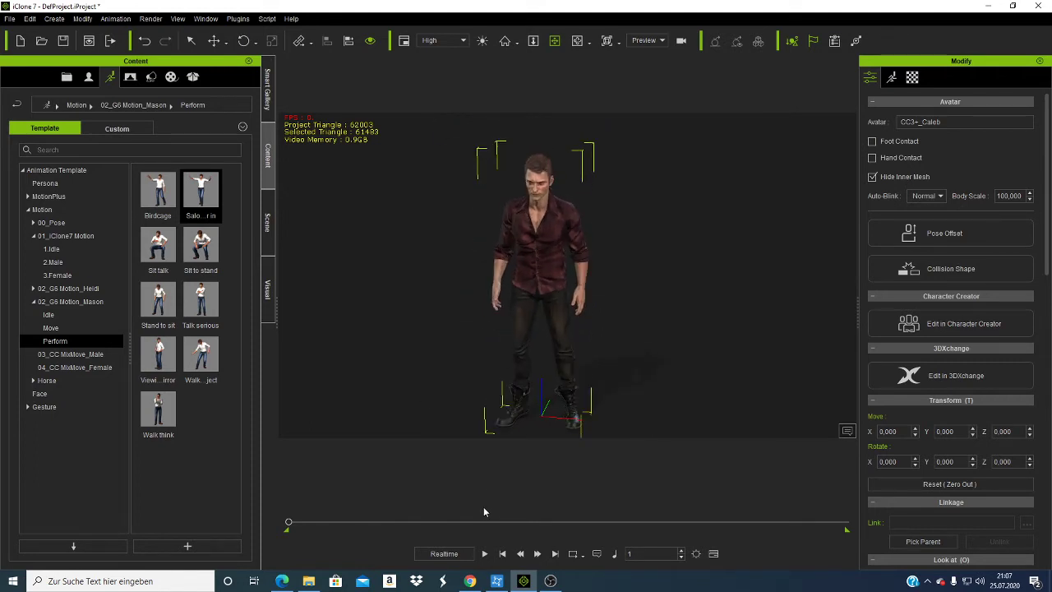
click(487, 554)
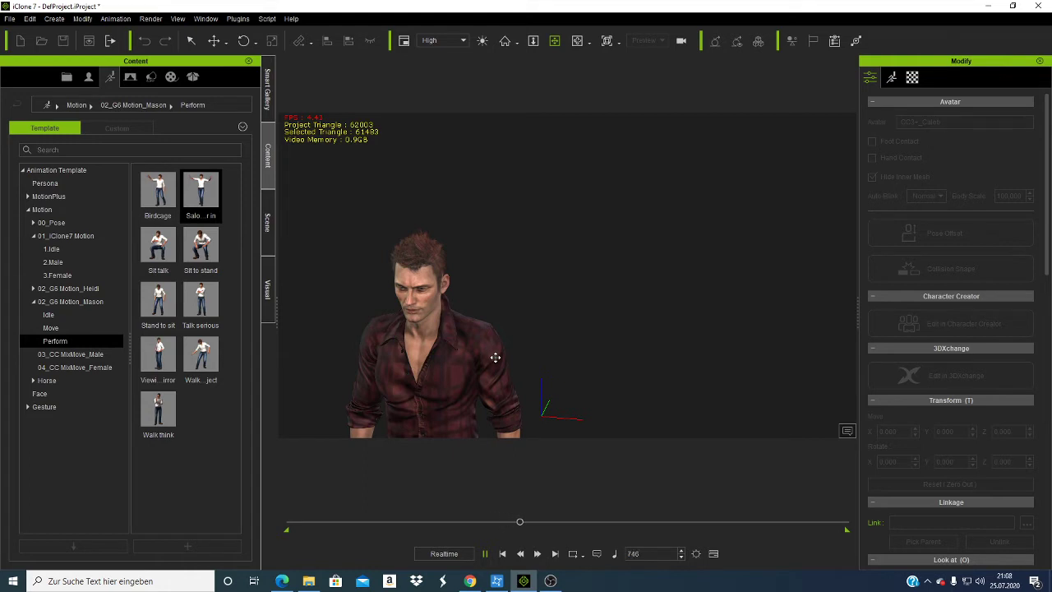
click(503, 554)
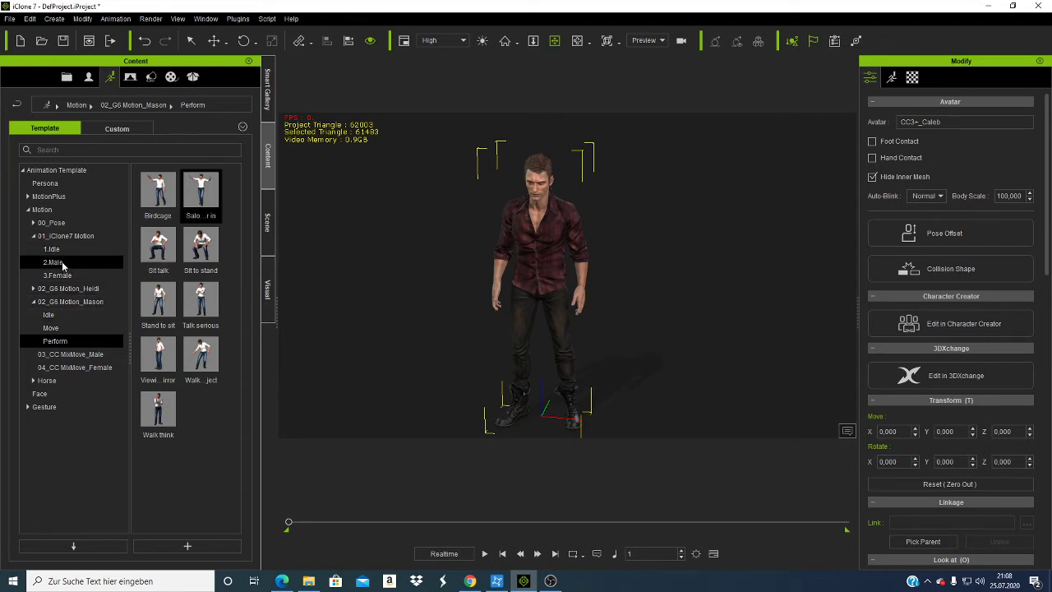
Look through the avatar templates and check the free Outfits_Jody avatar in the Smart Gallery's free resources.
click(20, 106)
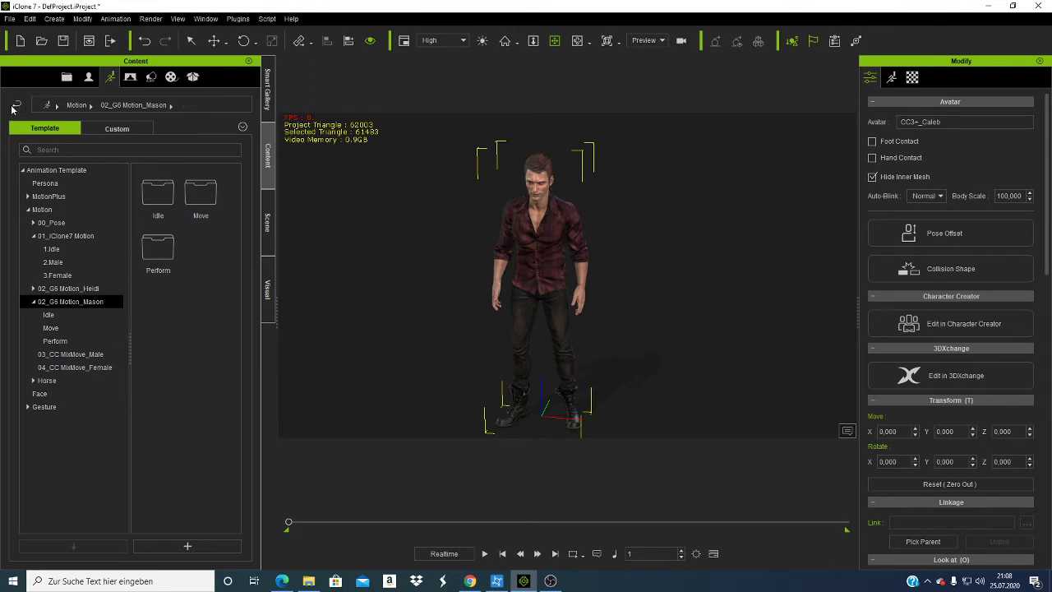
click(15, 107)
click(86, 77)
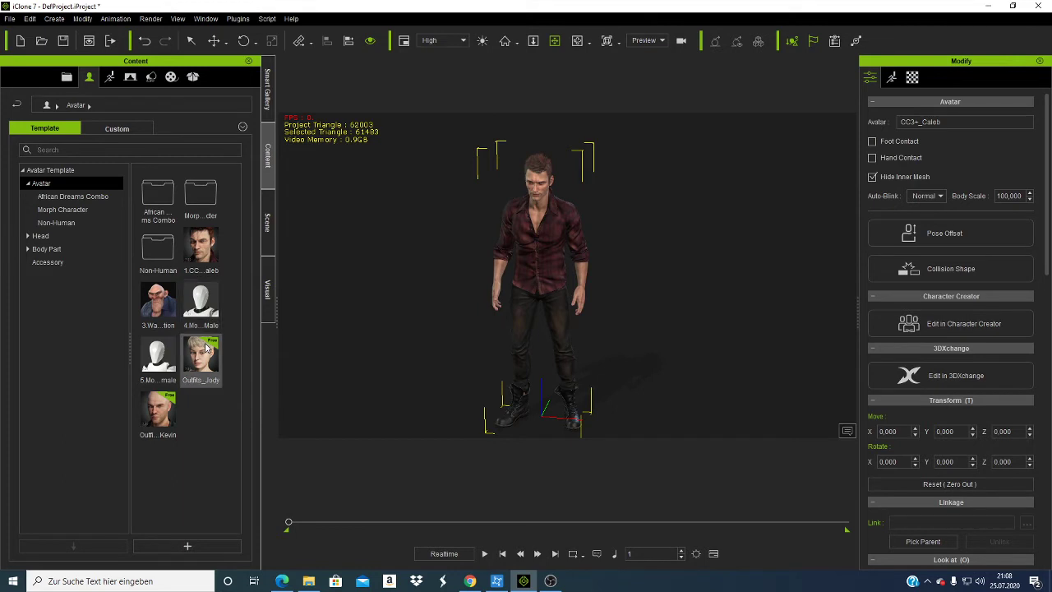
click(205, 354)
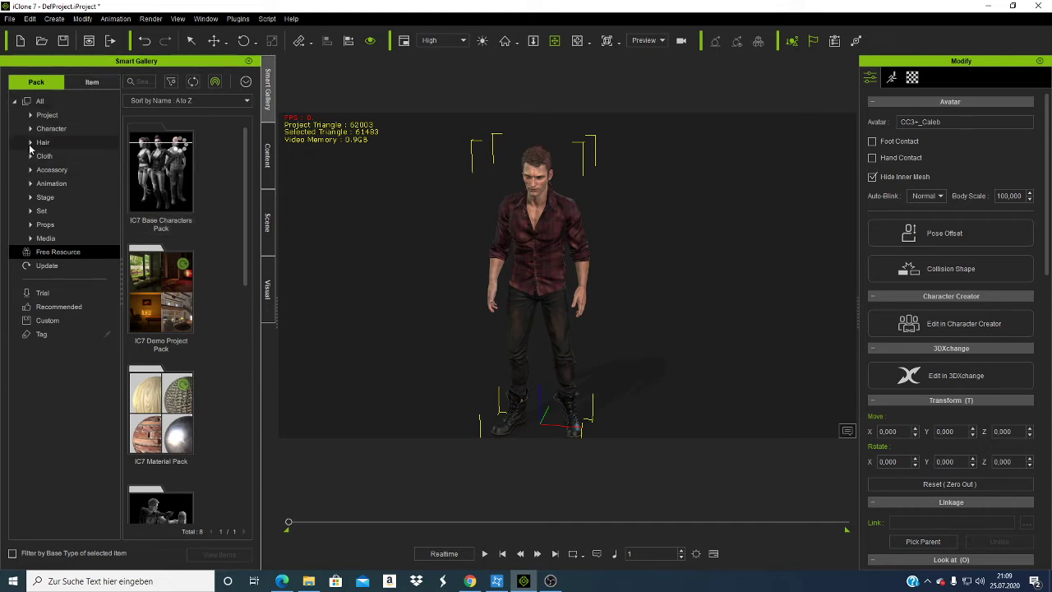
click(267, 163)
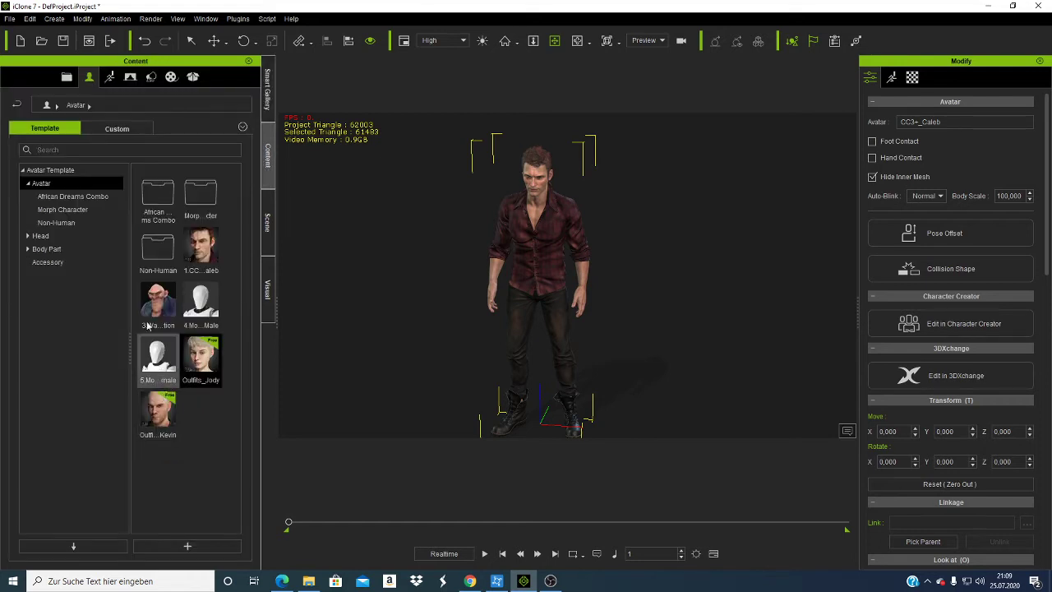
Replace the current avatar with the Slacker_Morph character from the Morph Character folder.
click(18, 107)
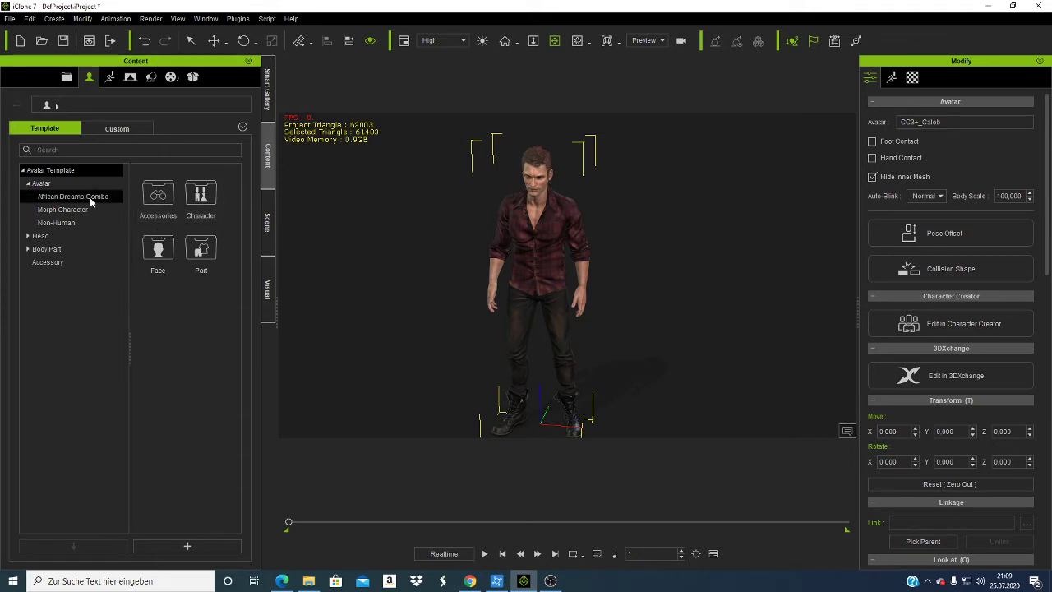
double_click(191, 198)
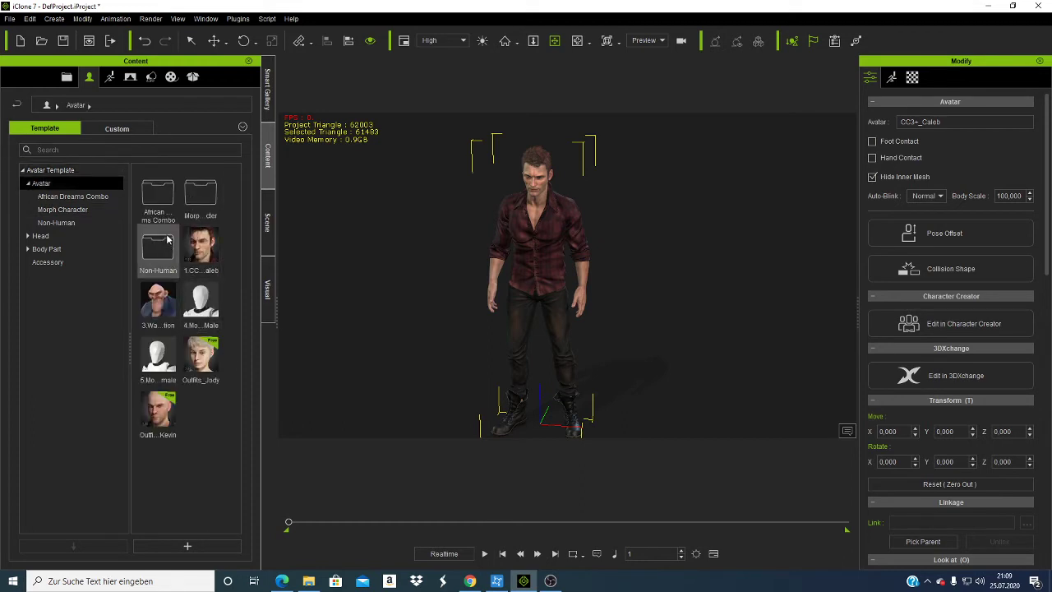
double_click(206, 202)
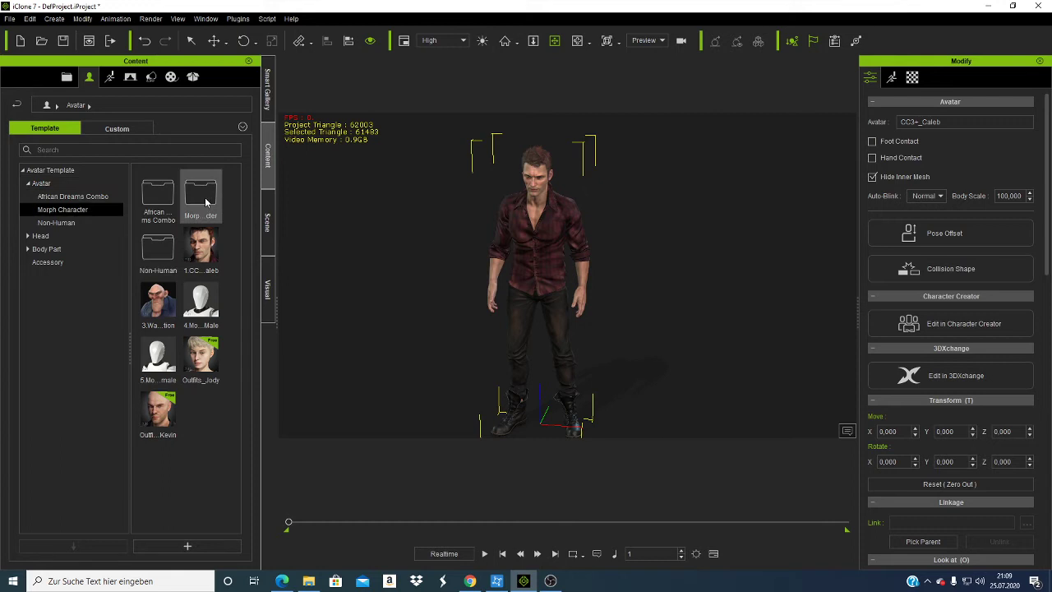
double_click(167, 190)
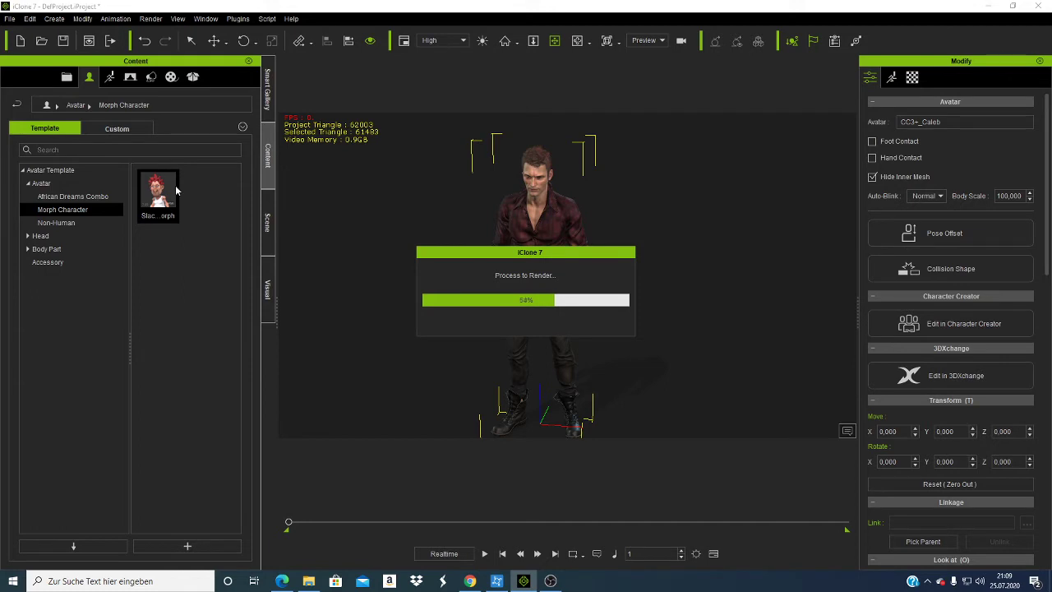
click(583, 324)
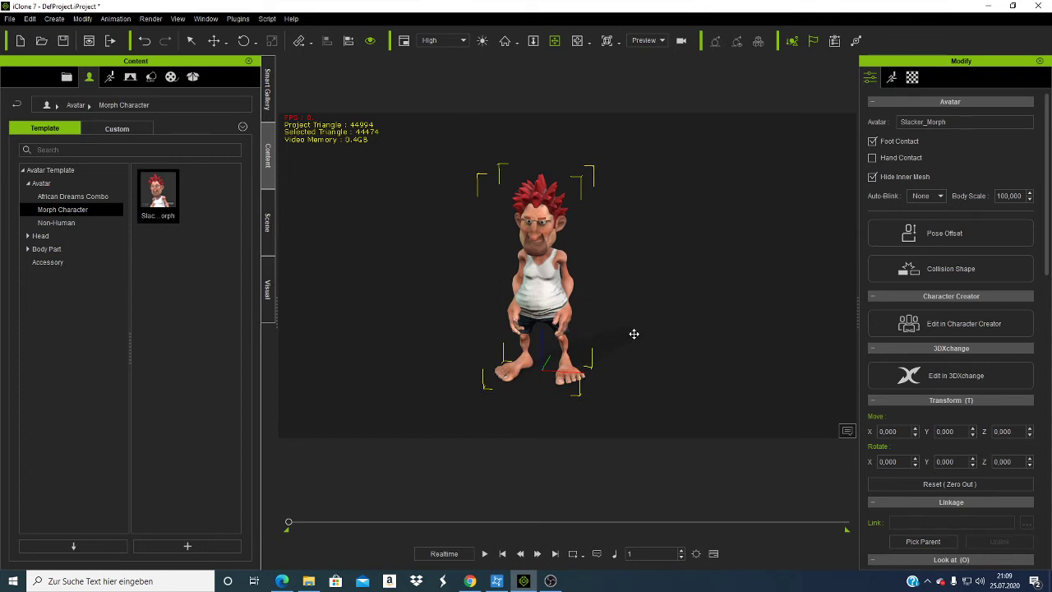
Apply the Air dance motion from the Perform folder of 02_G6 Motion_Heidi to the Slacker_Morph avatar, play it and return to frame 1.
click(109, 76)
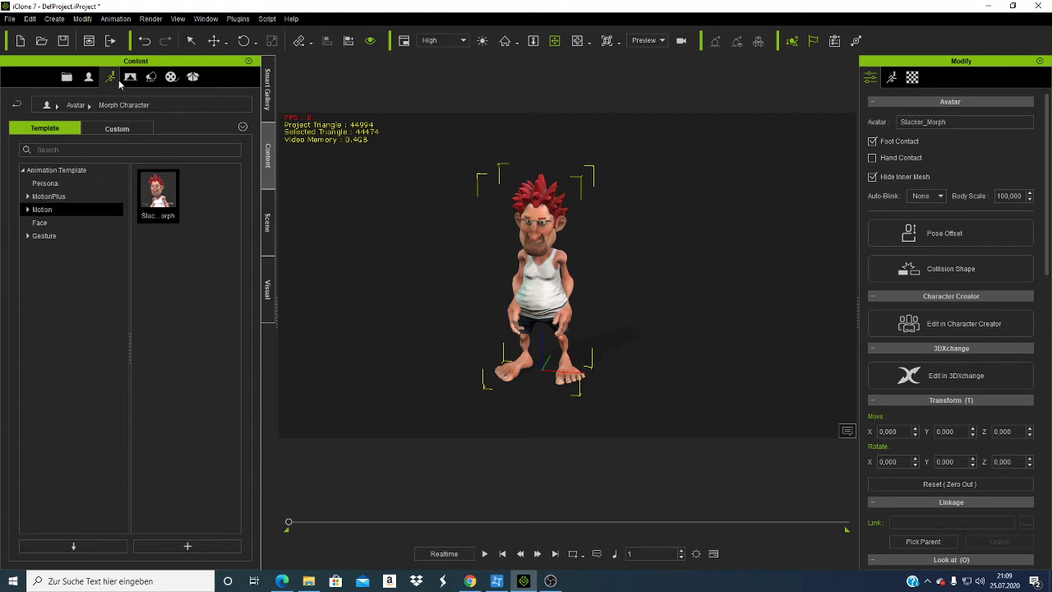
click(24, 211)
click(31, 223)
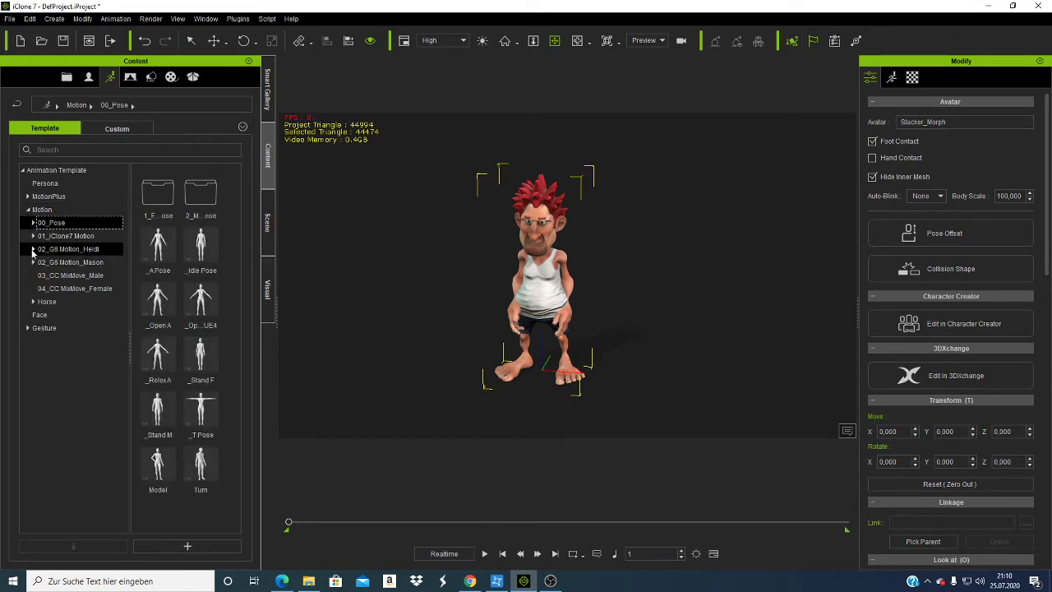
click(33, 249)
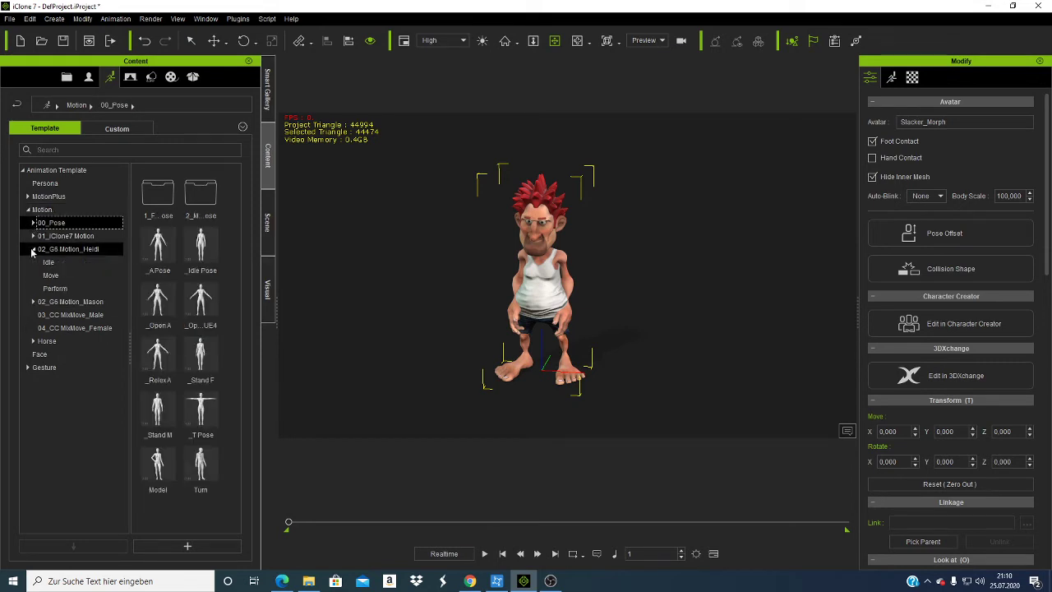
click(54, 289)
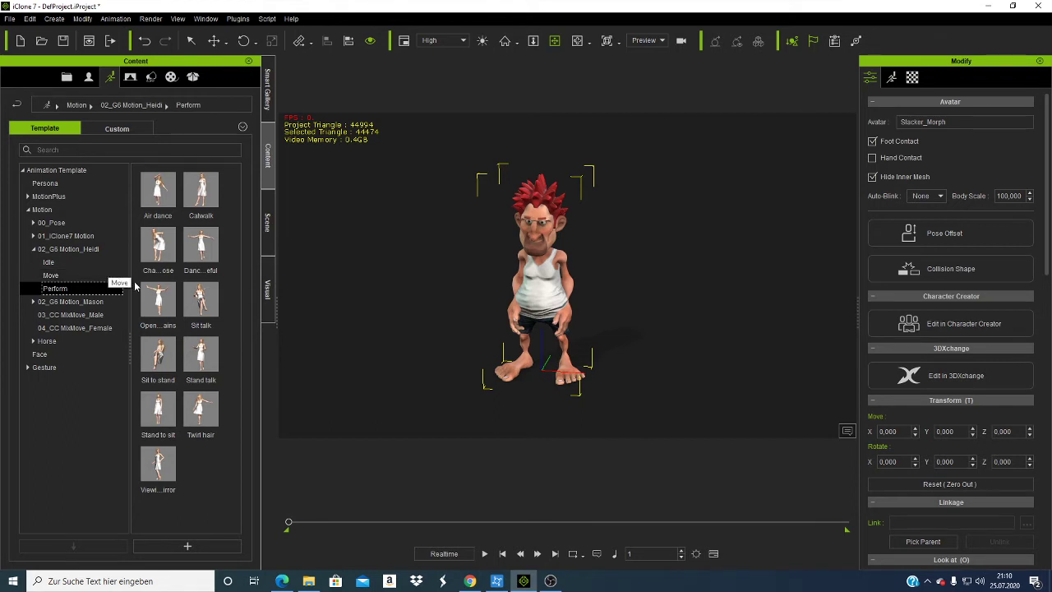
mouse_move(164, 433)
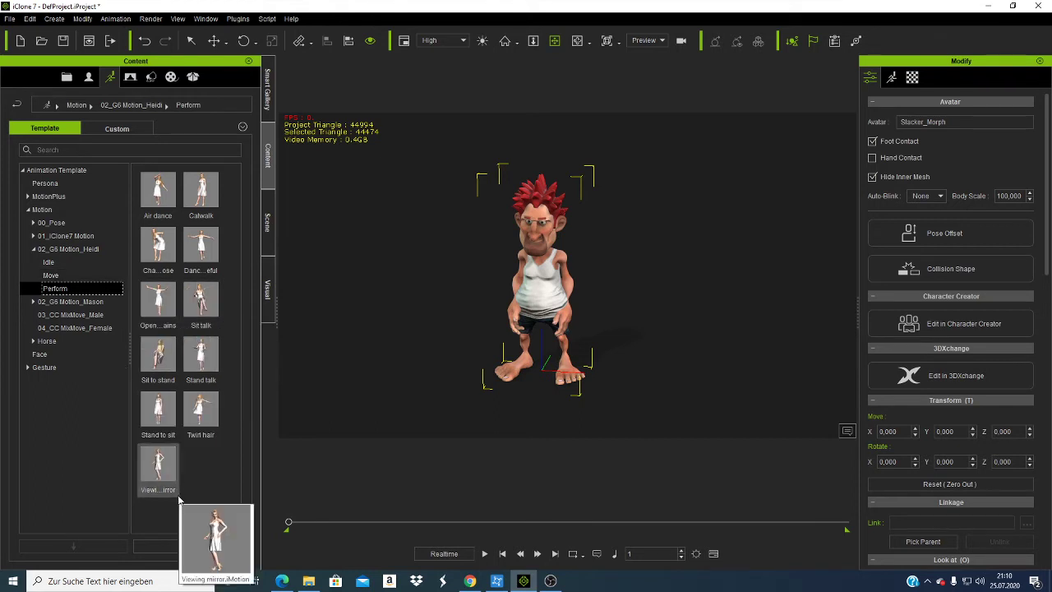
double_click(160, 198)
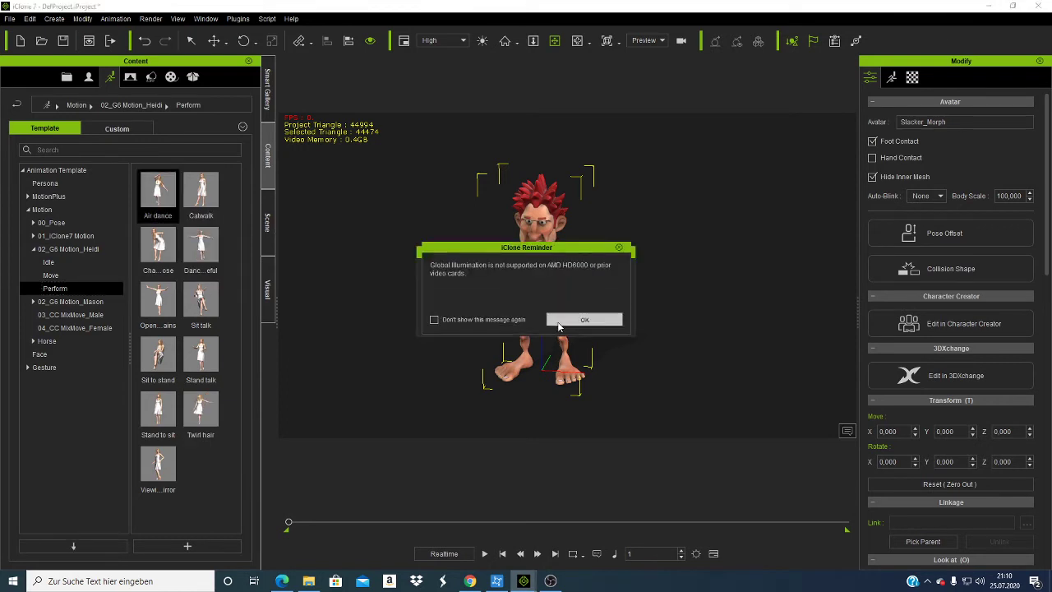
click(561, 322)
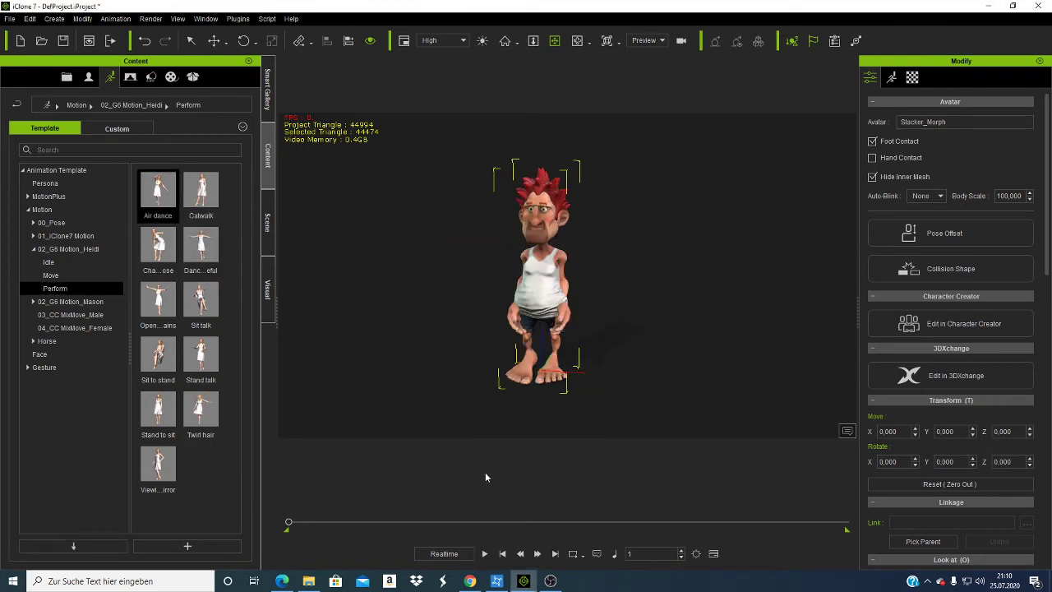
click(484, 554)
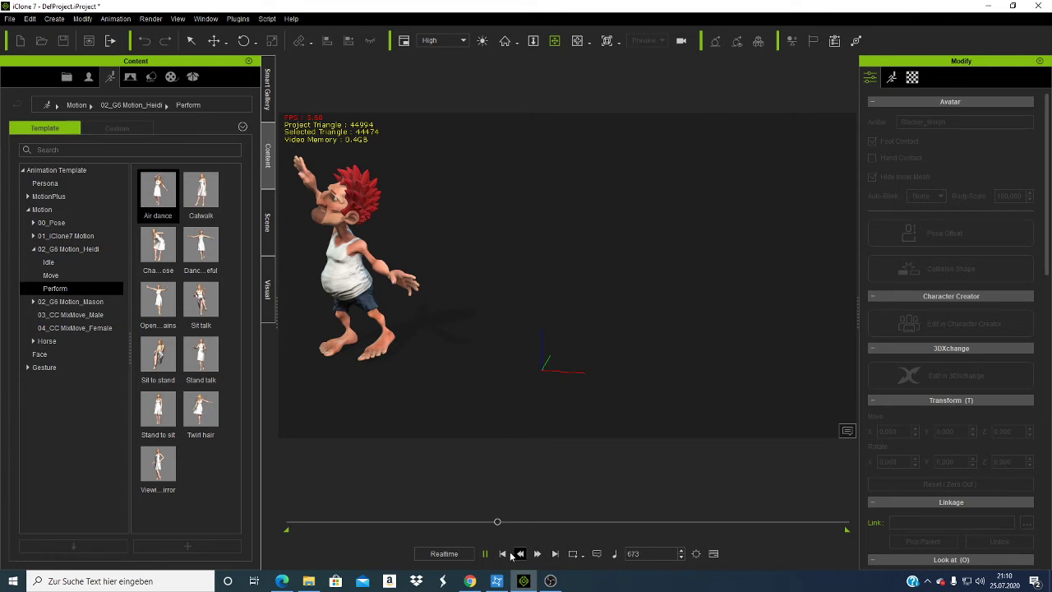
click(505, 554)
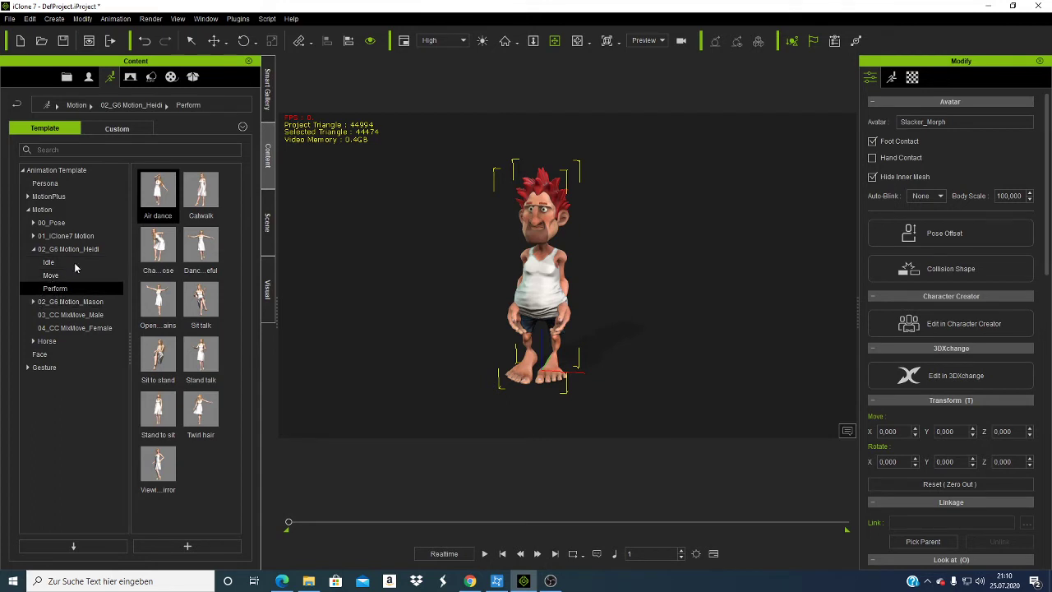
Replace the Slacker_Morph avatar with the CC3+_Karherine avatar from the Avatar templates.
scroll(509, 270, up, 3)
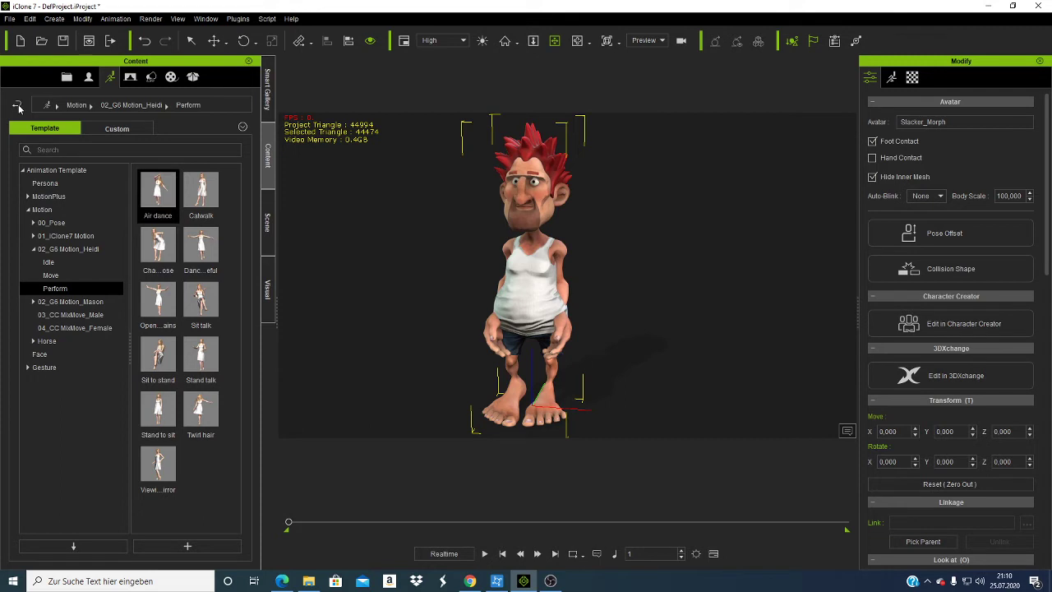
click(17, 106)
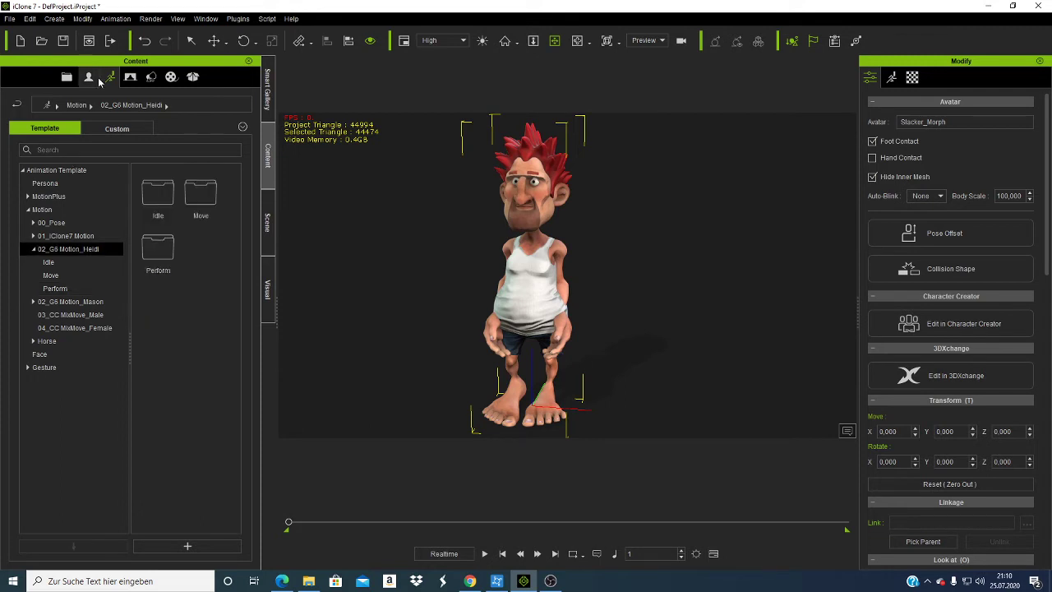
click(97, 78)
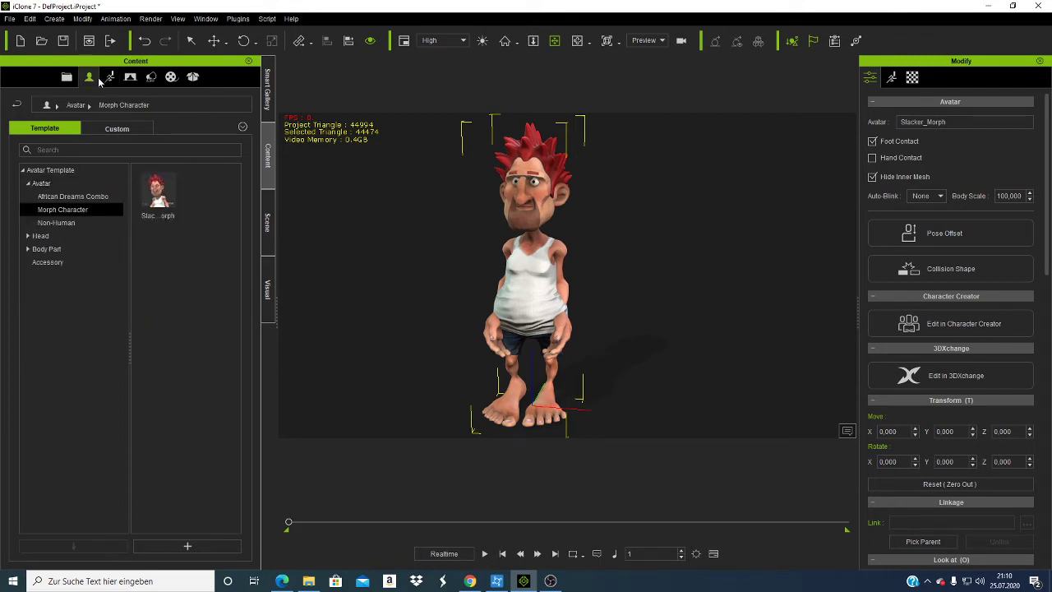
click(21, 104)
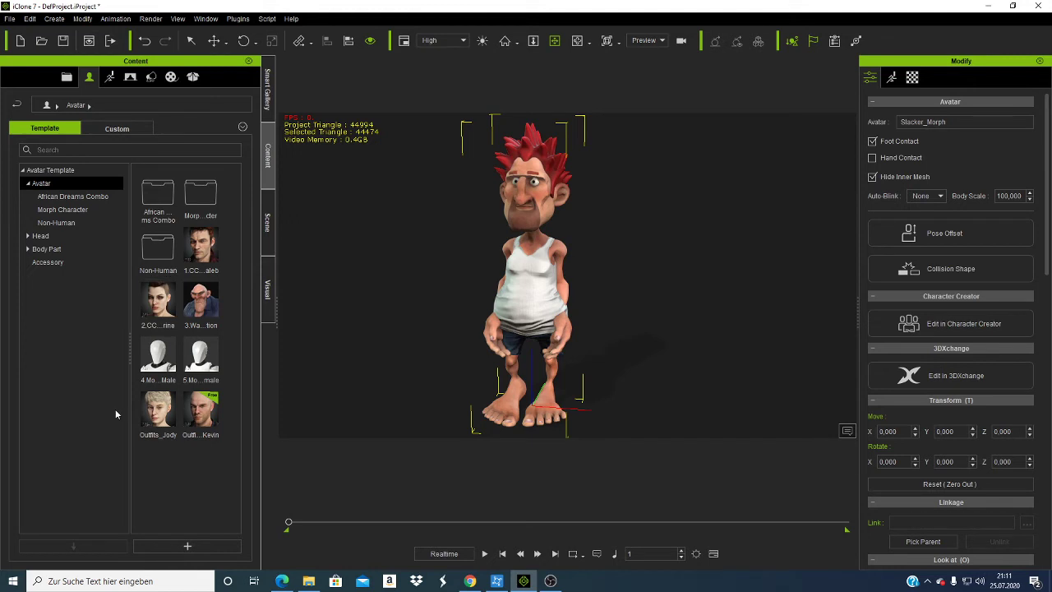
mouse_move(153, 320)
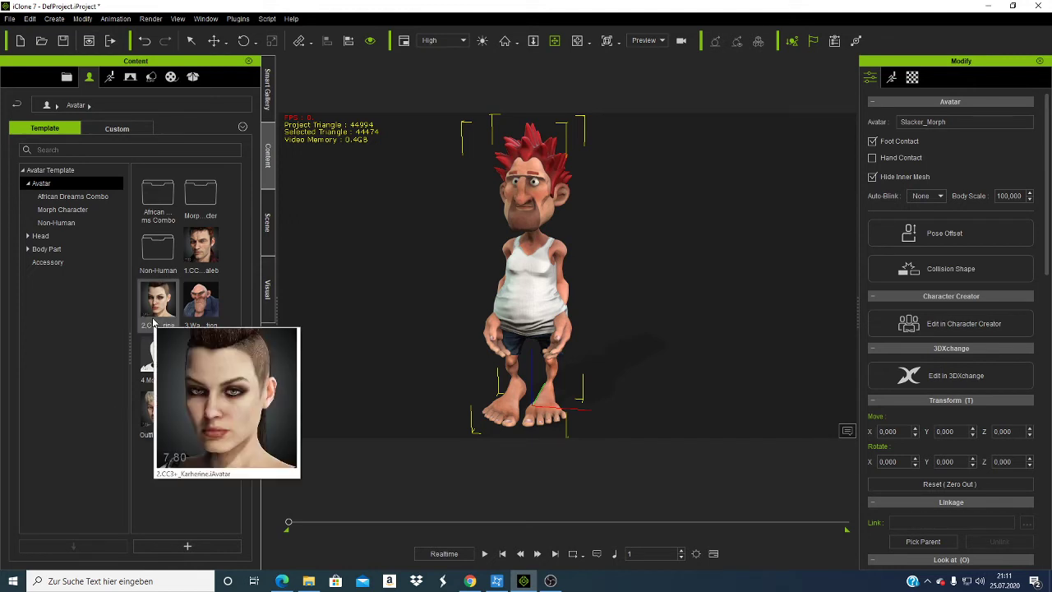
double_click(153, 320)
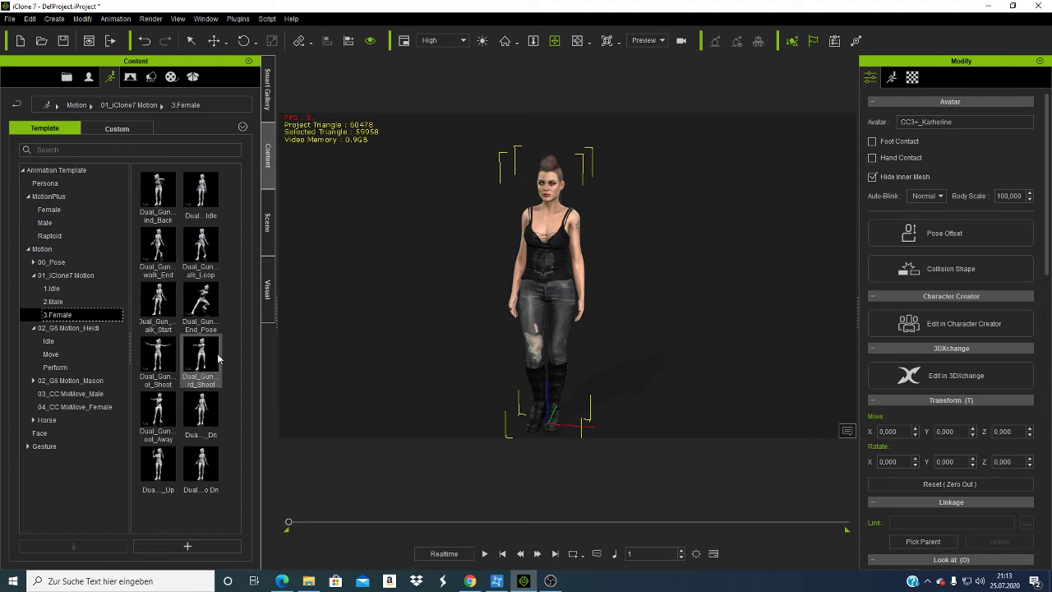
Apply the Dual_Gun...ol_Shoot motion from the 3.Female folder to the CC3+_Karherine avatar and play it.
drag(218, 359, 557, 166)
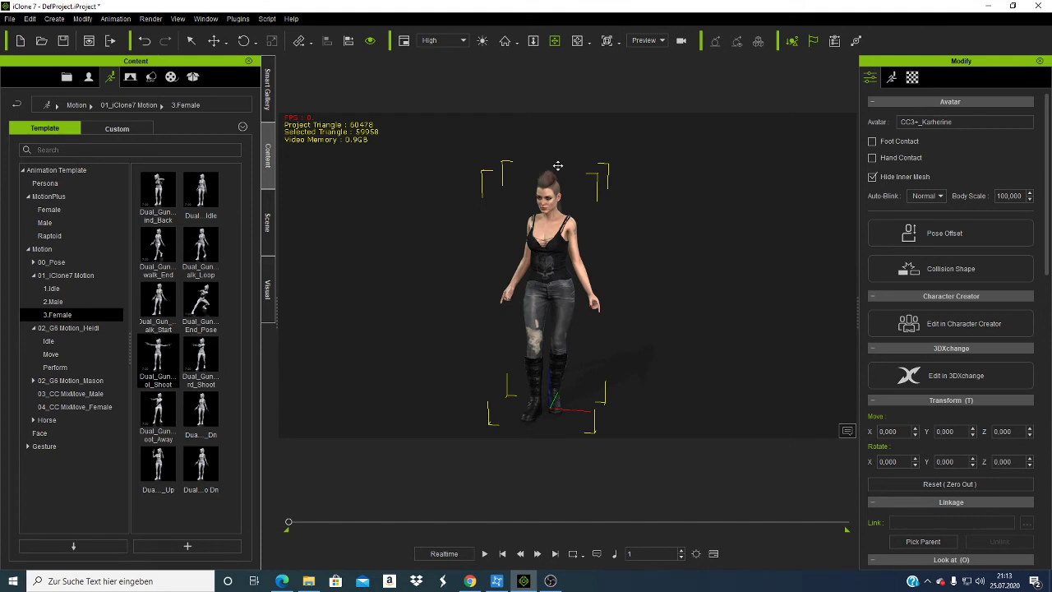
drag(557, 166, 627, 258)
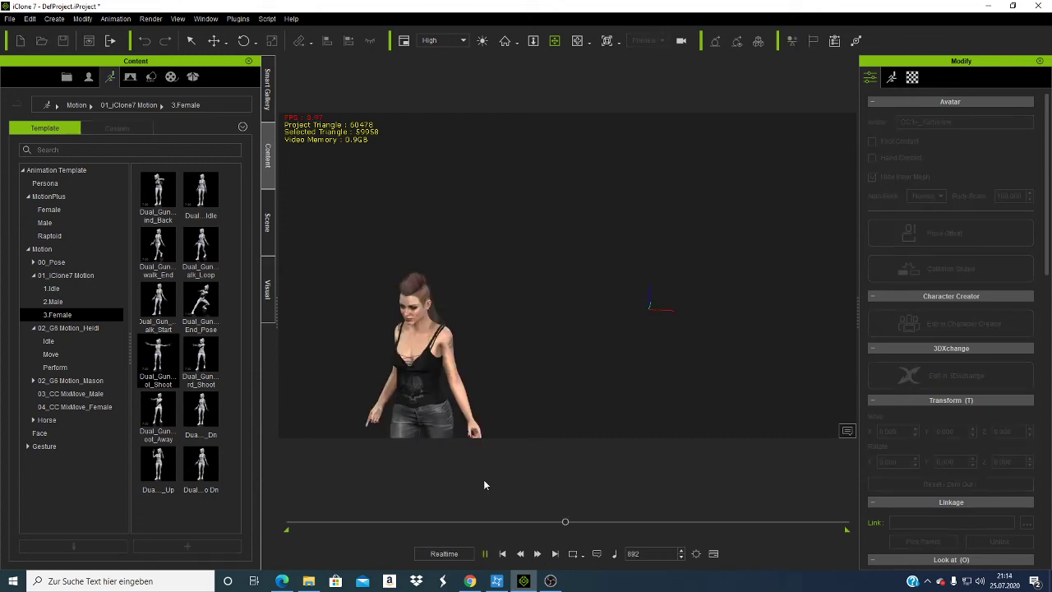
key(space)
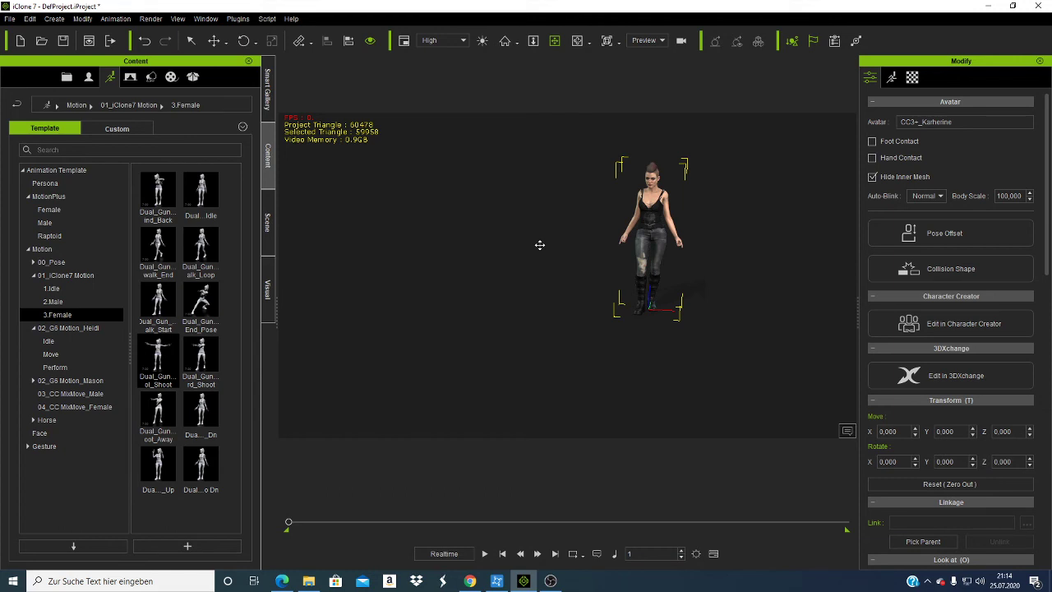
Apply the Dua..._Dn motion from the 3.Female folder to the avatar, play it and return to frame 1.
drag(200, 411, 572, 318)
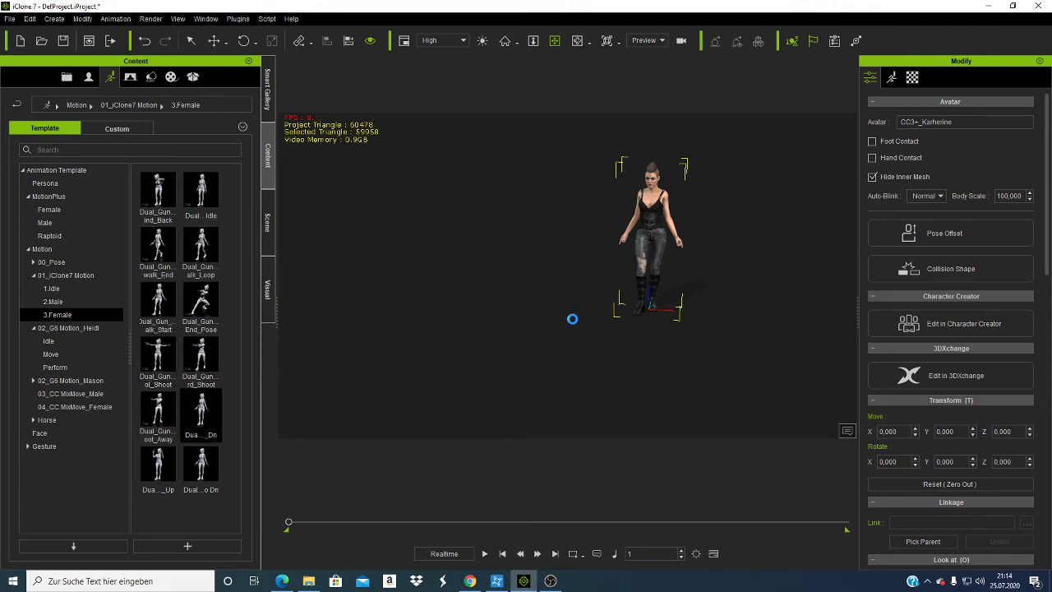
click(485, 553)
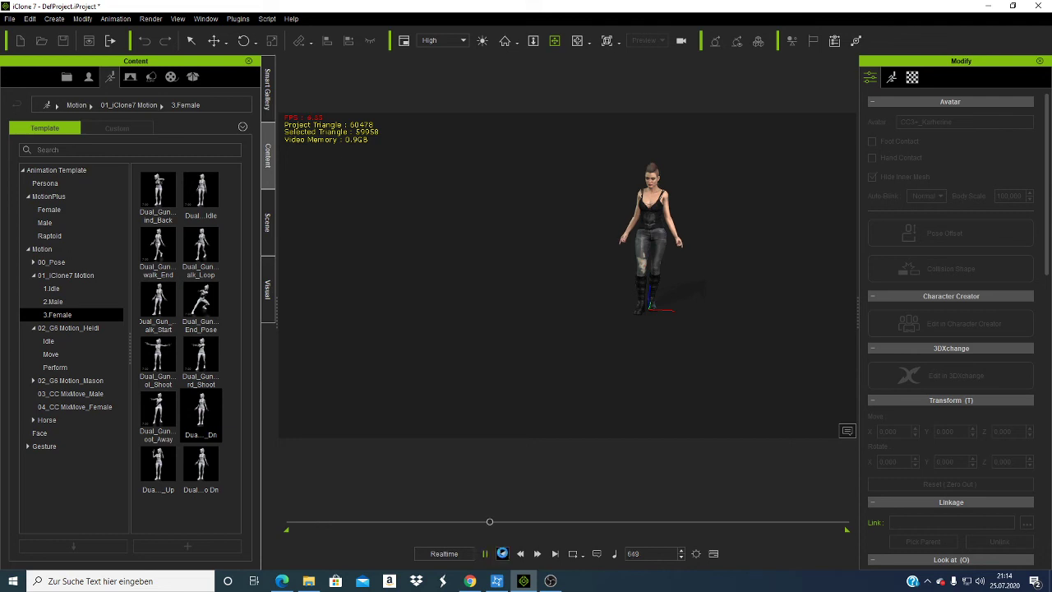
click(503, 553)
right_click(654, 233)
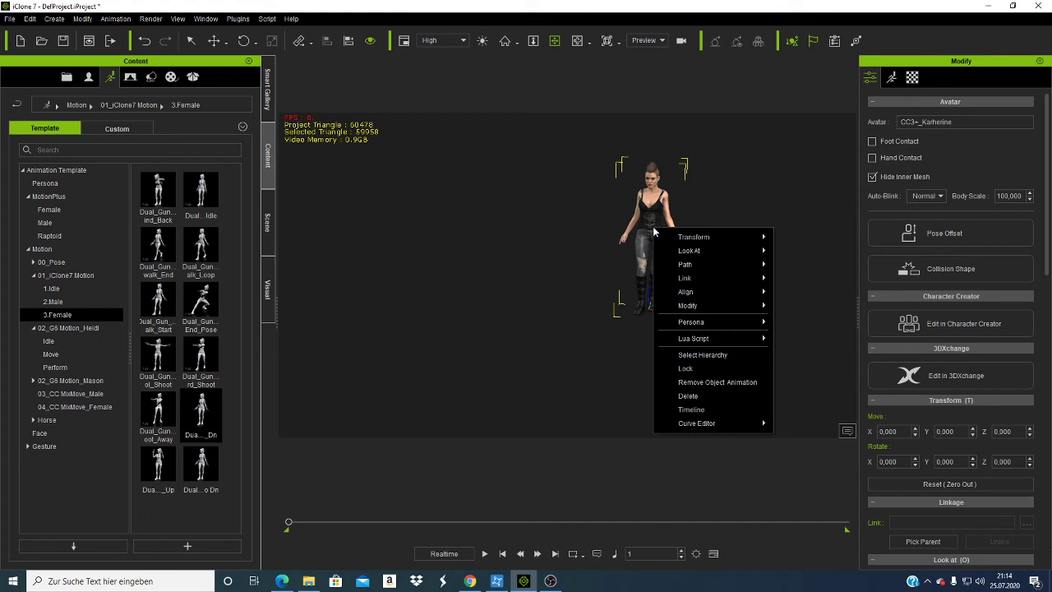
Apply the Air dance motion from the Perform folder of 02_G6 Motion_Heidi to the avatar, play it and return to frame 1.
click(55, 367)
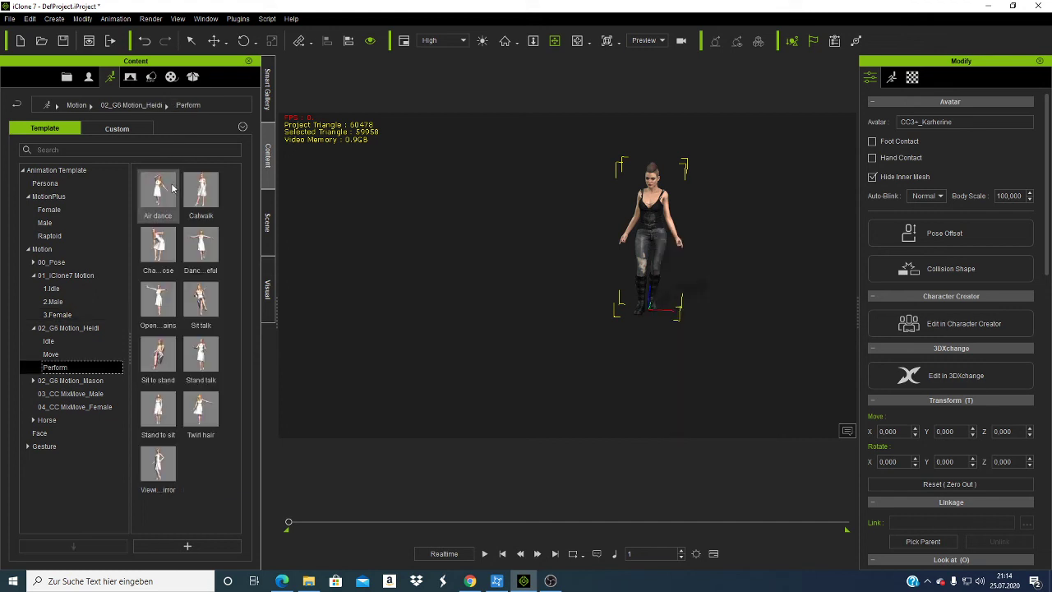
double_click(172, 189)
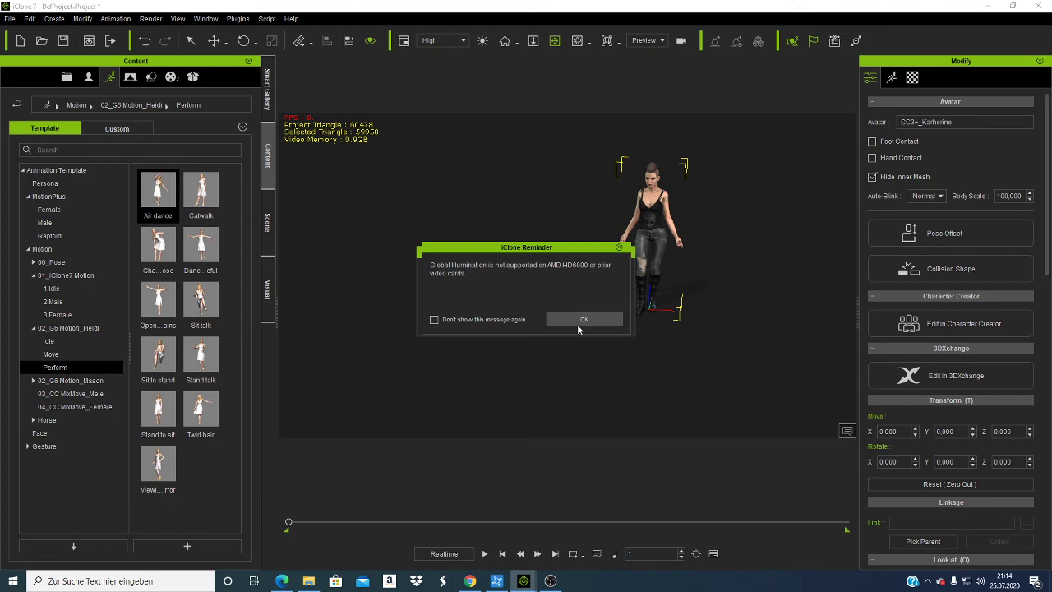
click(580, 322)
click(485, 555)
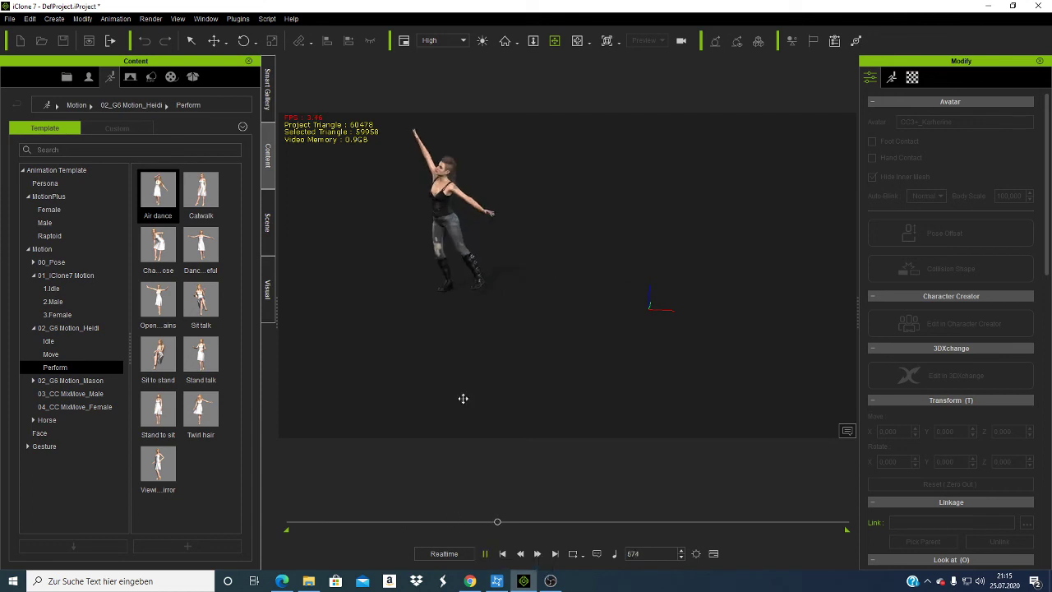
click(503, 554)
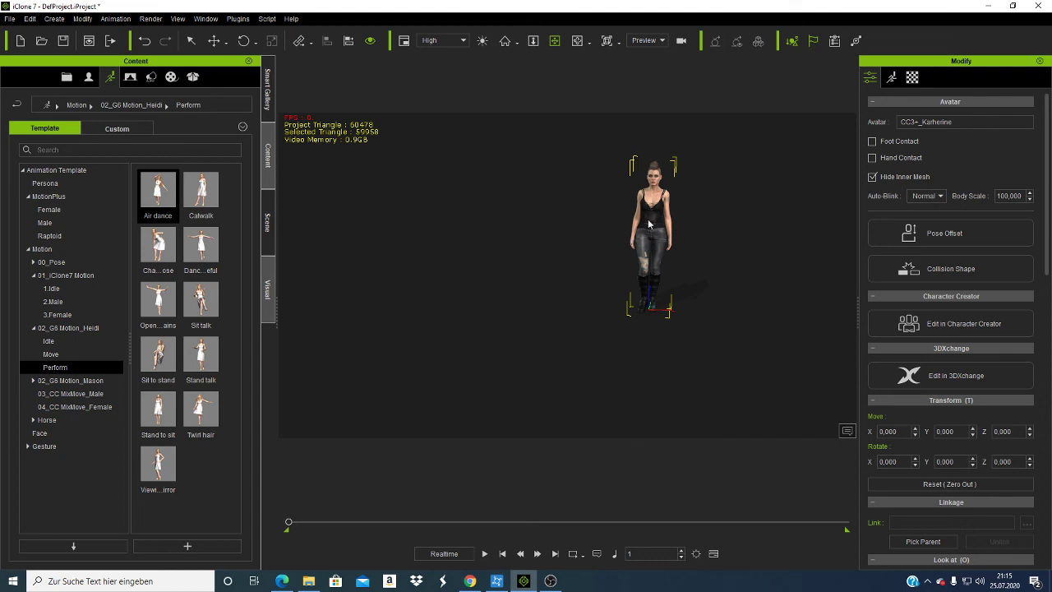
right_click(904, 128)
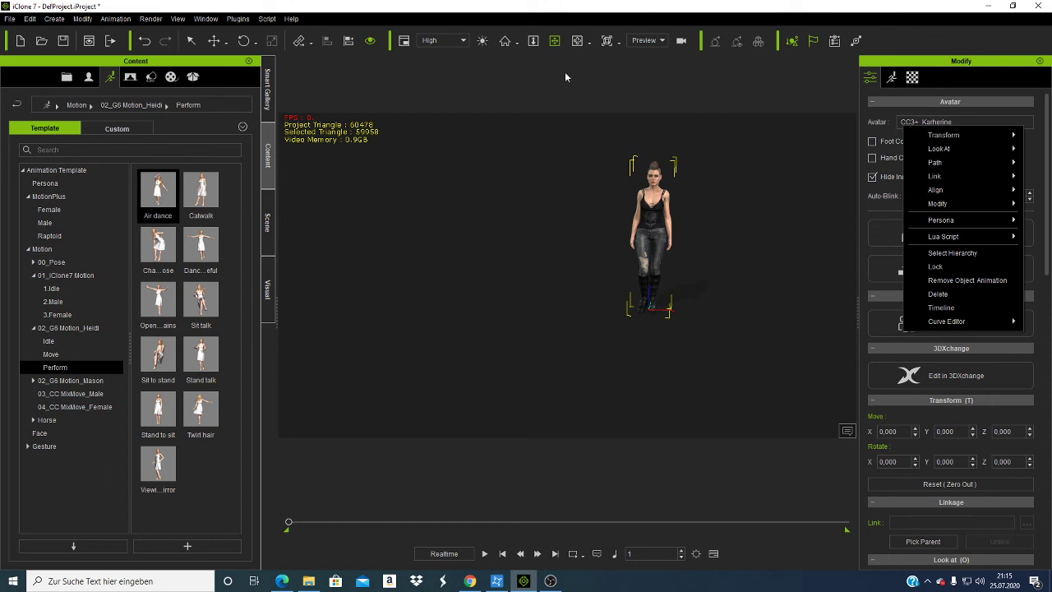
Apply the Danc...eful motion from the Perform folder to the avatar in a closer view and play it up to frame 1451.
click(556, 39)
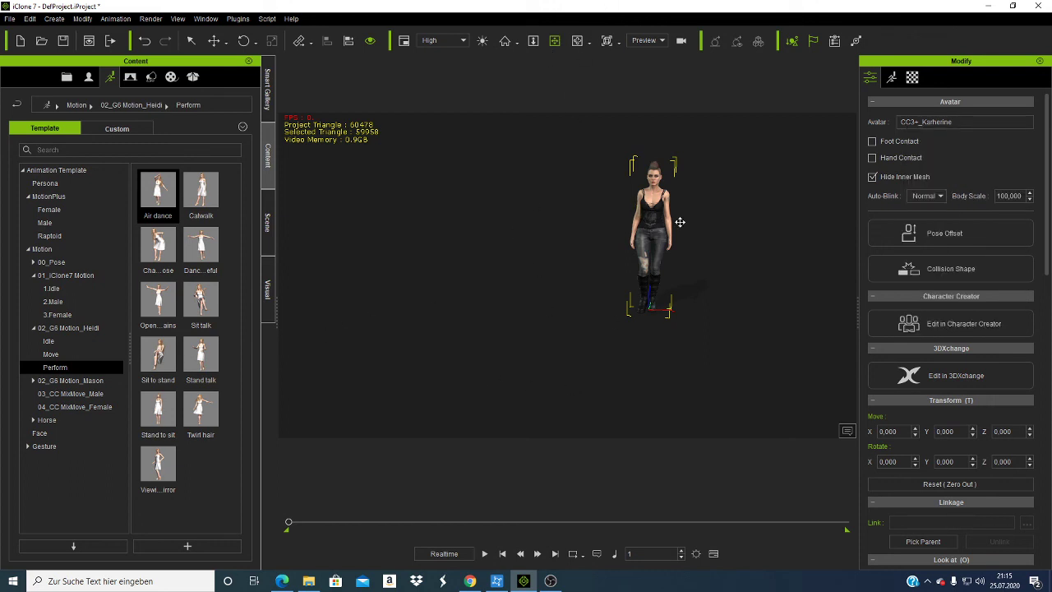
drag(652, 243, 601, 266)
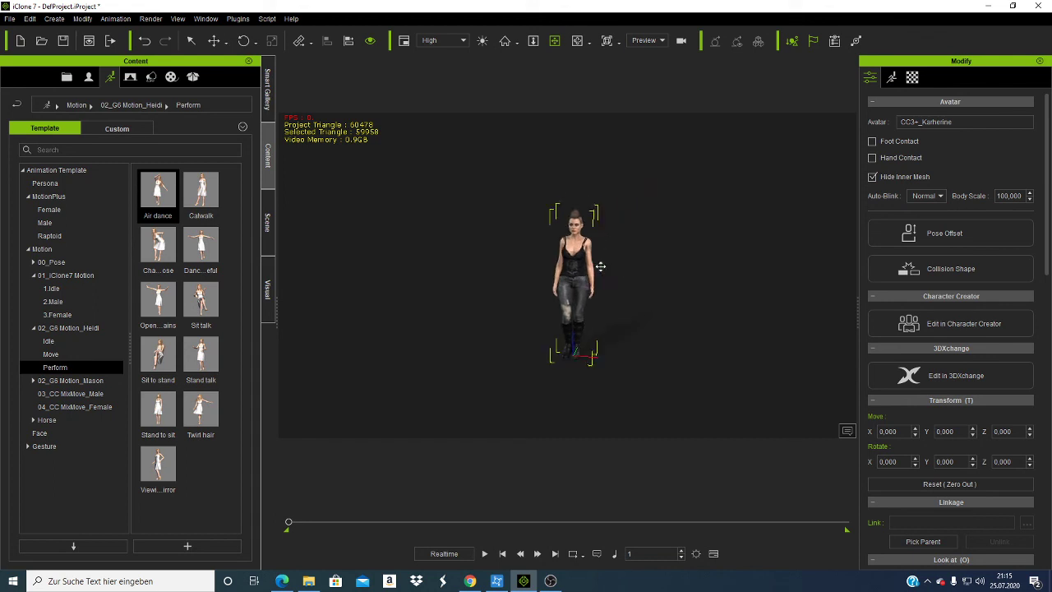
scroll(580, 294, up, 5)
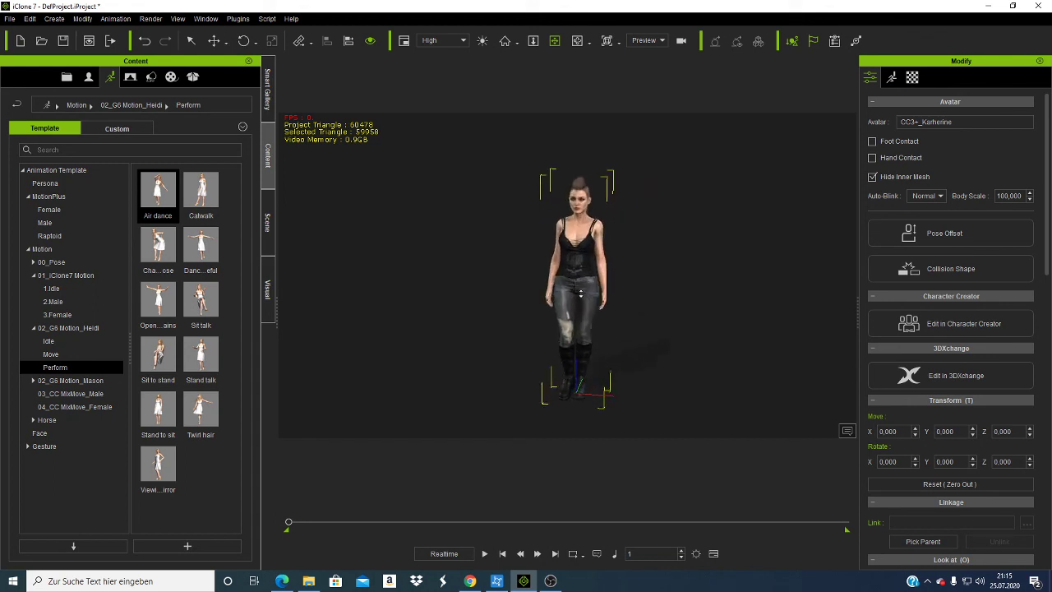
scroll(581, 293, up, 5)
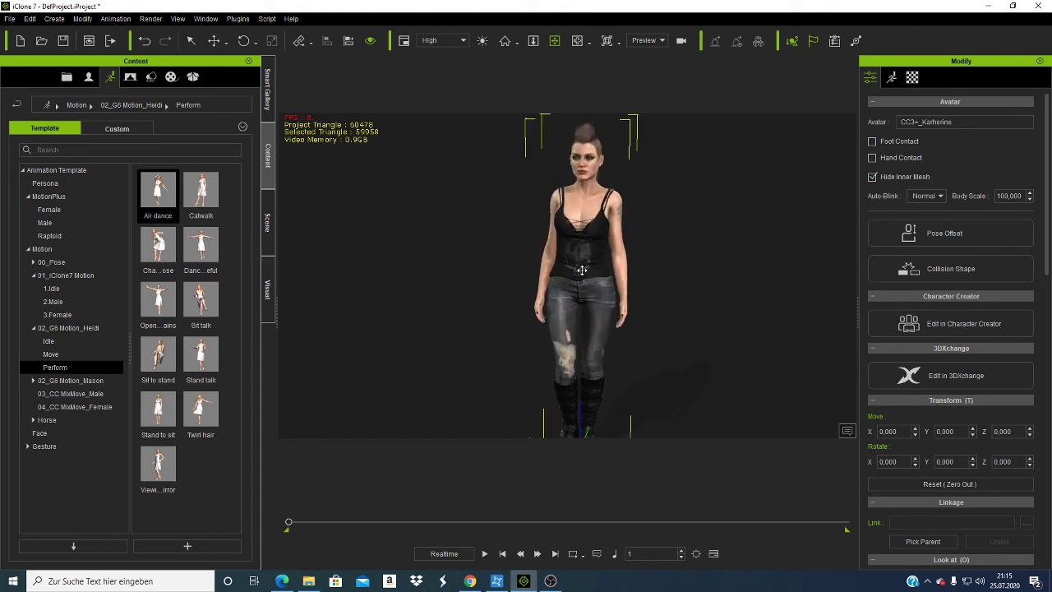
drag(581, 270, 575, 285)
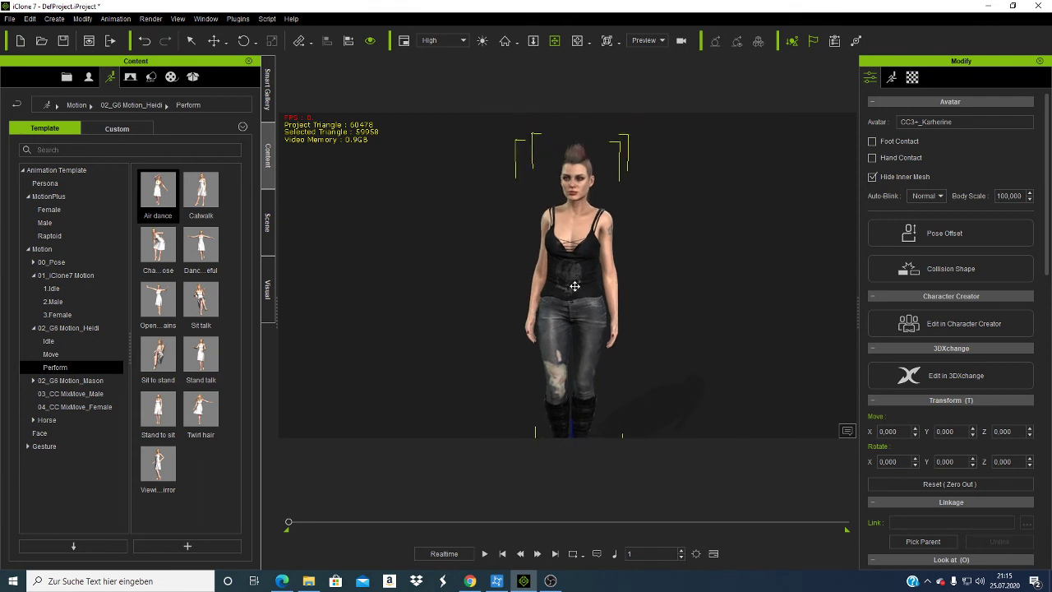
scroll(575, 285, up, 5)
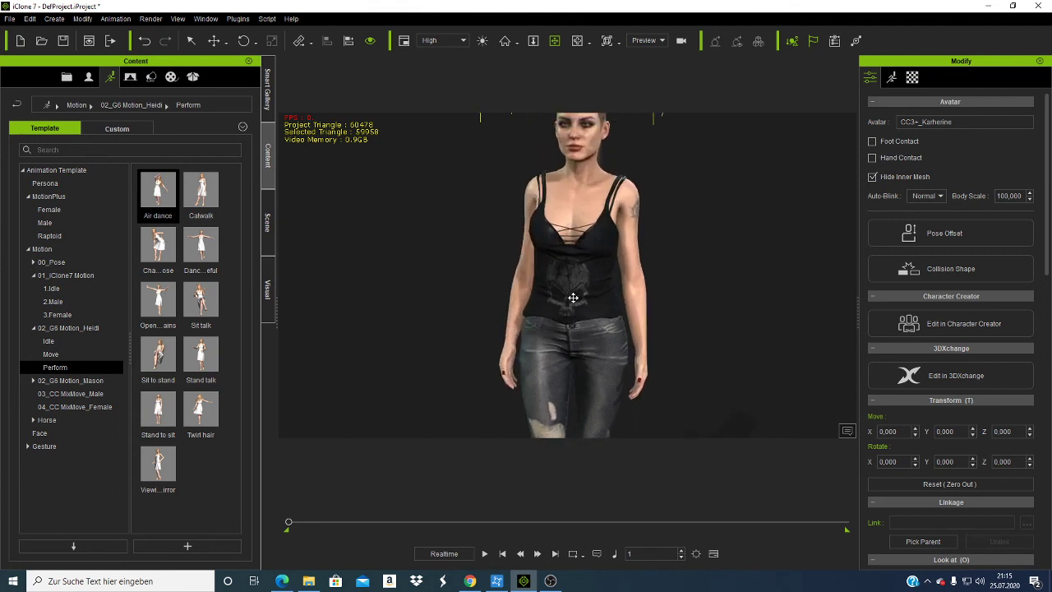
double_click(206, 246)
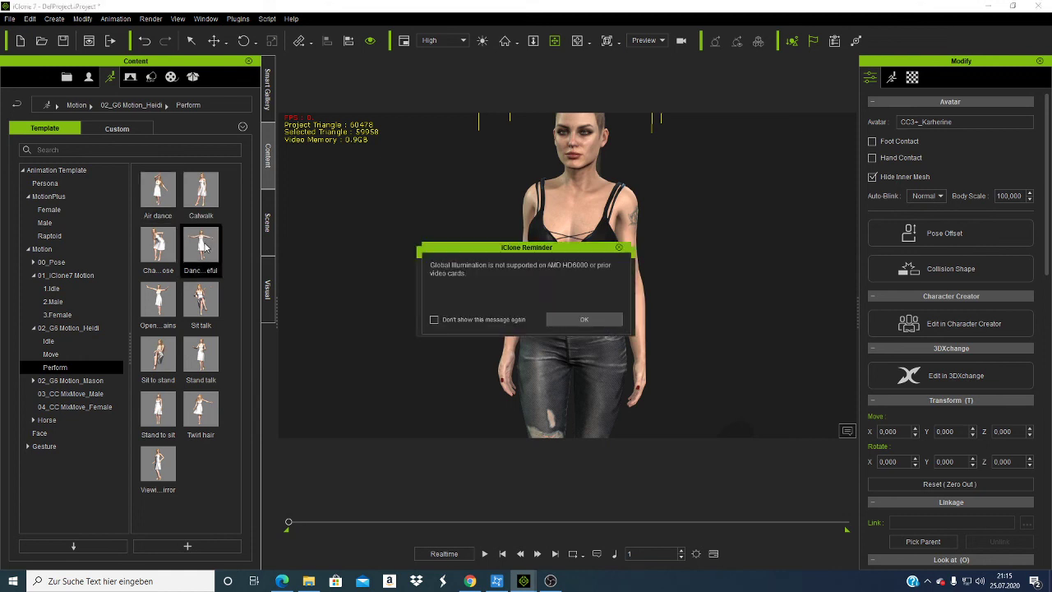
click(589, 319)
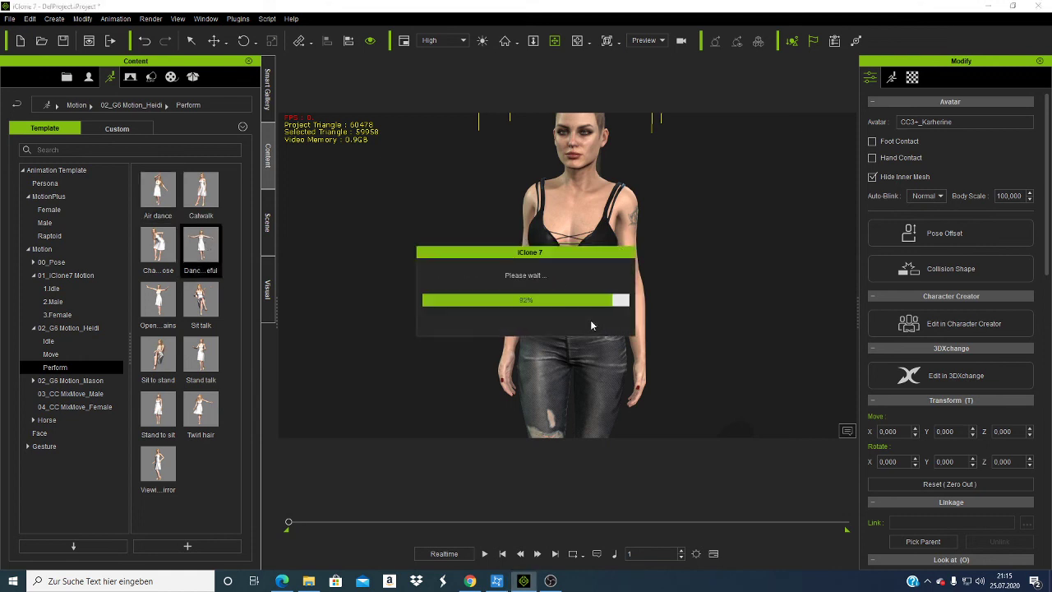
click(487, 554)
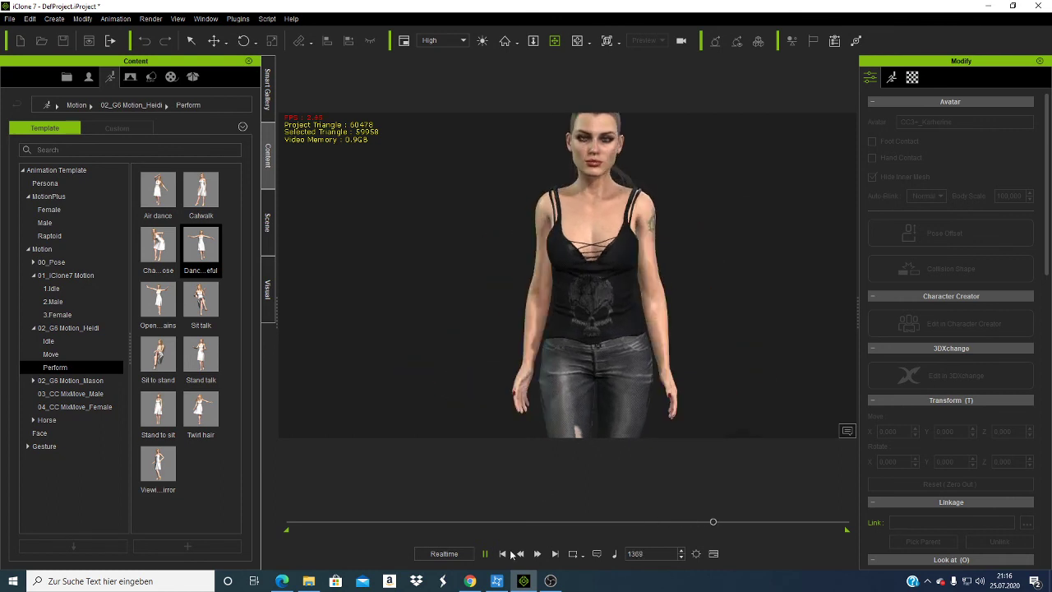
click(485, 554)
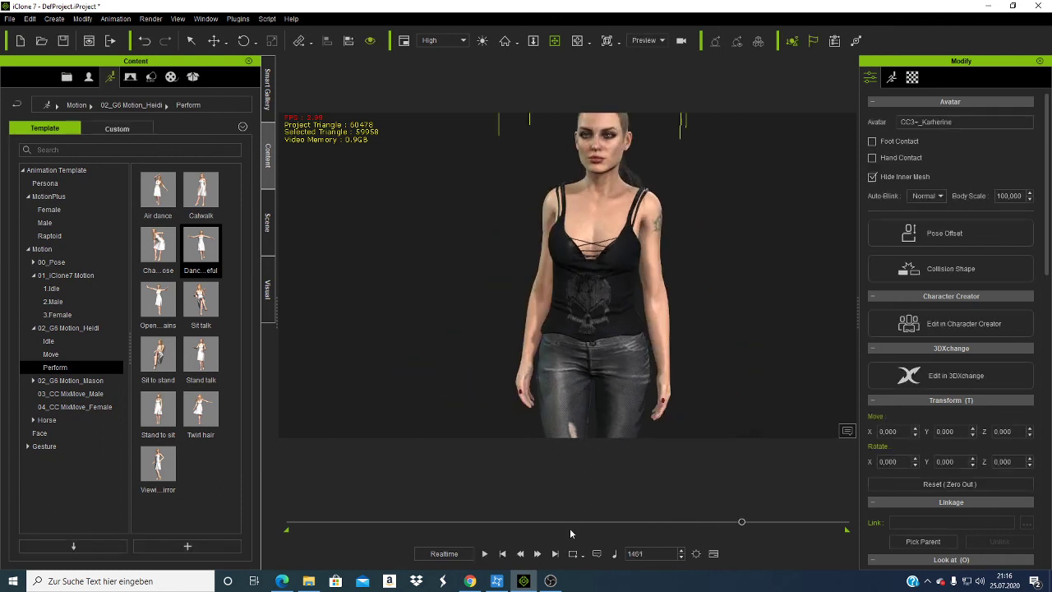
Go to frame 933 of the dance motion and examine the avatar's pose from the front.
click(577, 523)
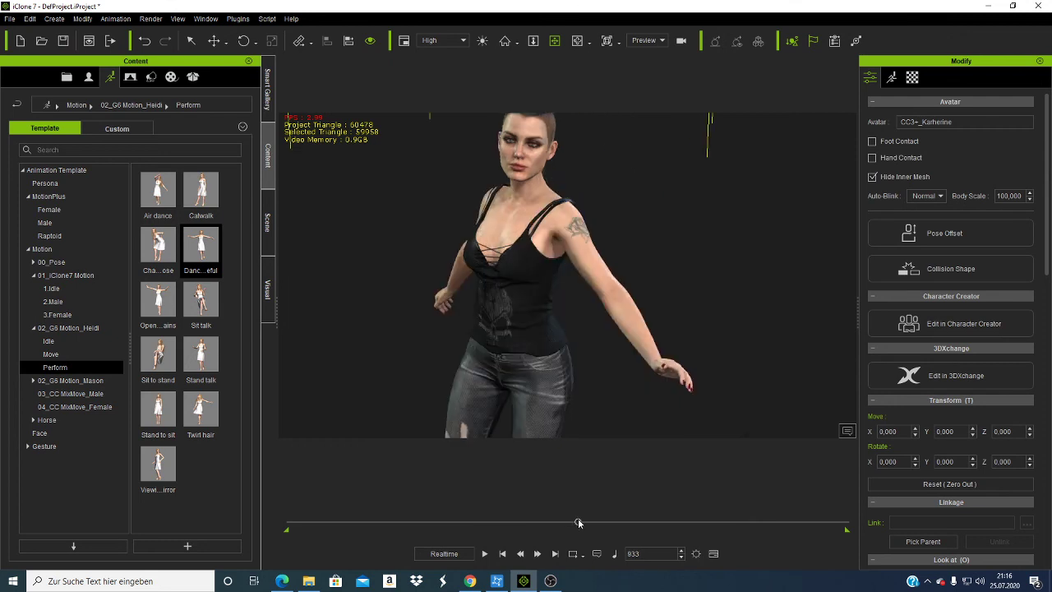
click(578, 41)
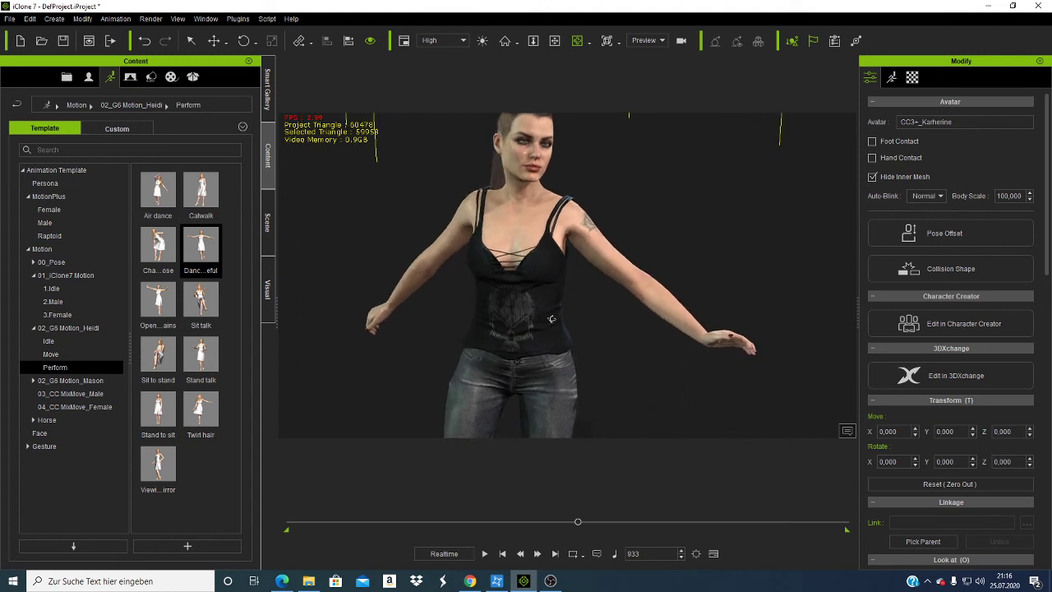
click(555, 41)
drag(522, 265, 552, 285)
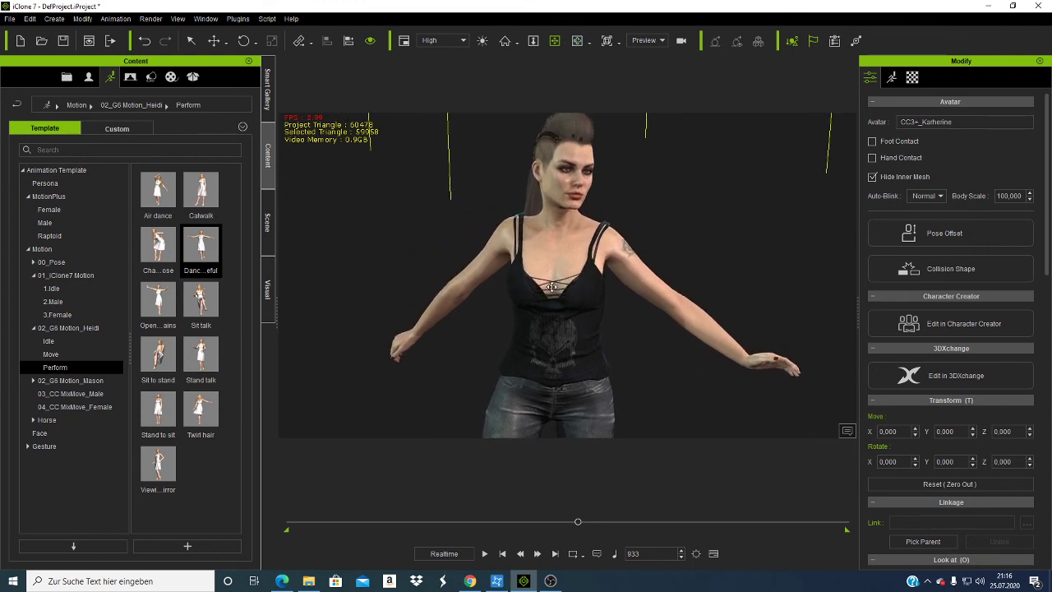